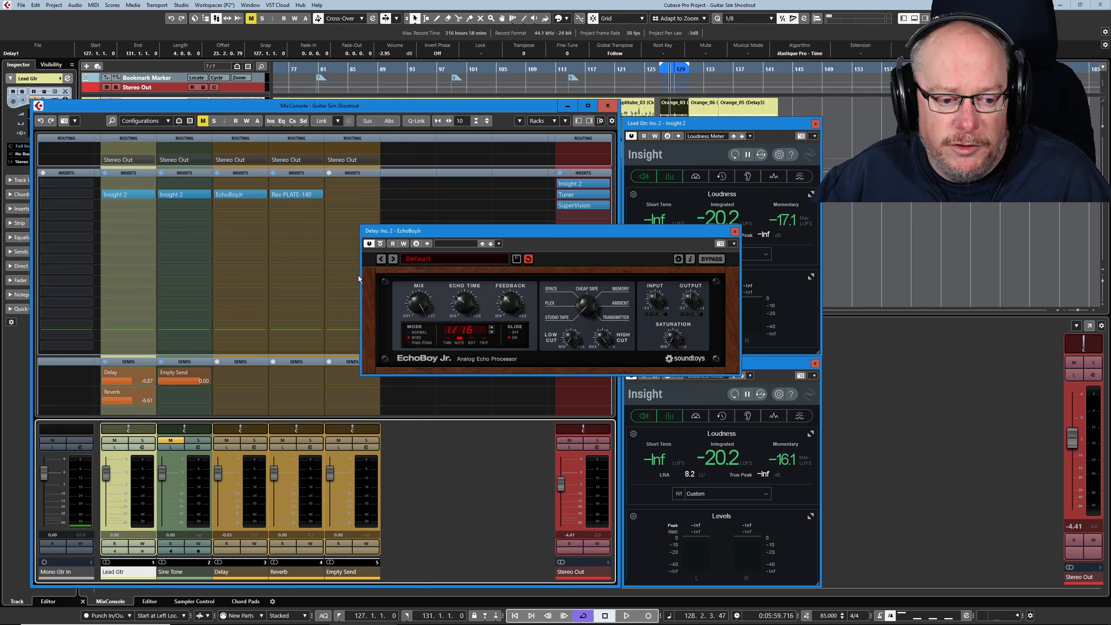
- Set the EchoBoy Jr. echo time to 1/4 and play the loop to compare the delay before and after the change
{"action": "key", "text": "space"}
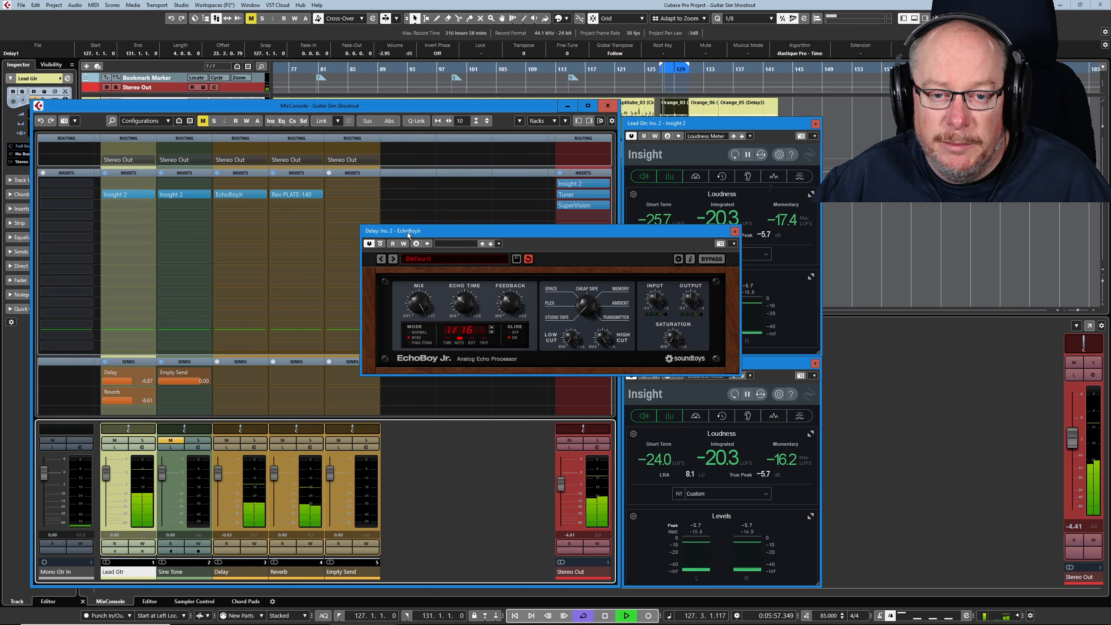
{"action": "key", "text": "space"}
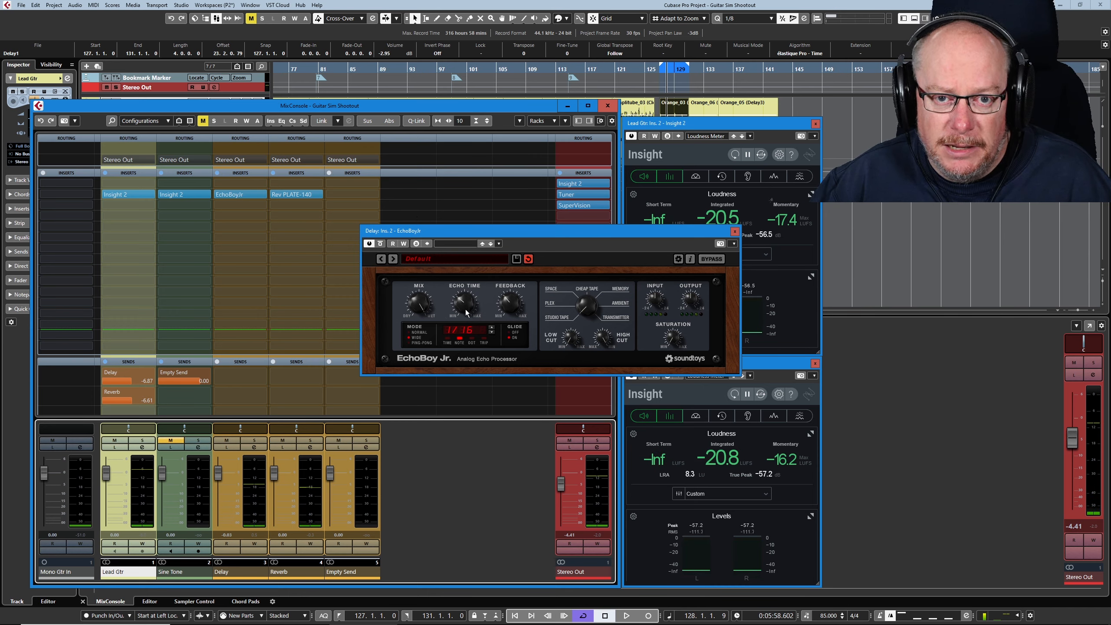
{"action": "left_click_drag", "start_coordinate": [464, 307], "coordinate": [470, 292]}
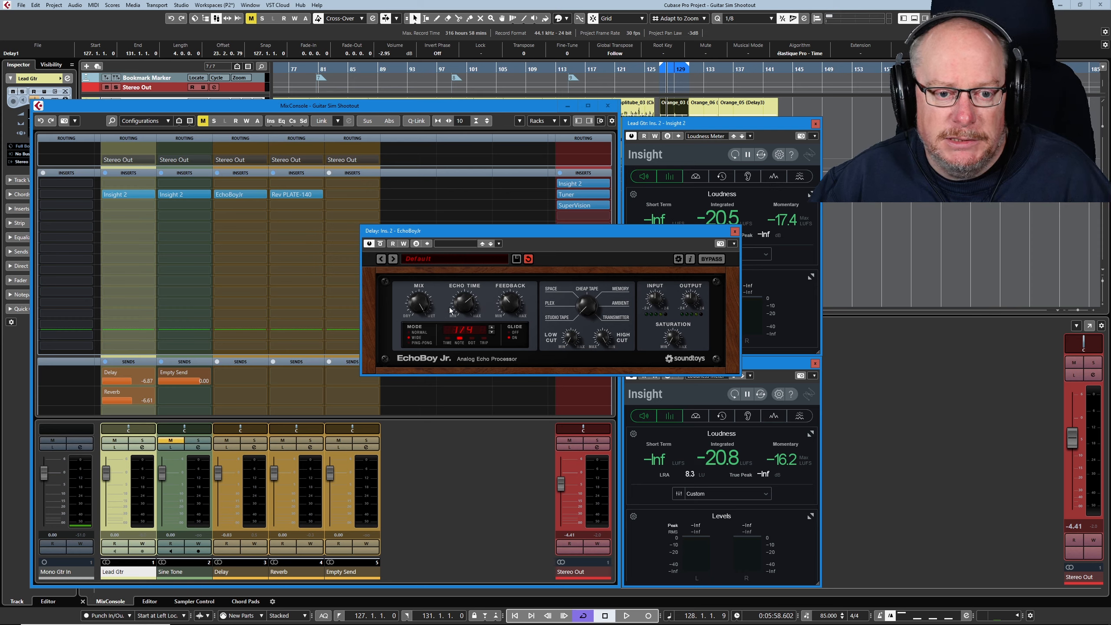
{"action": "key", "text": "space"}
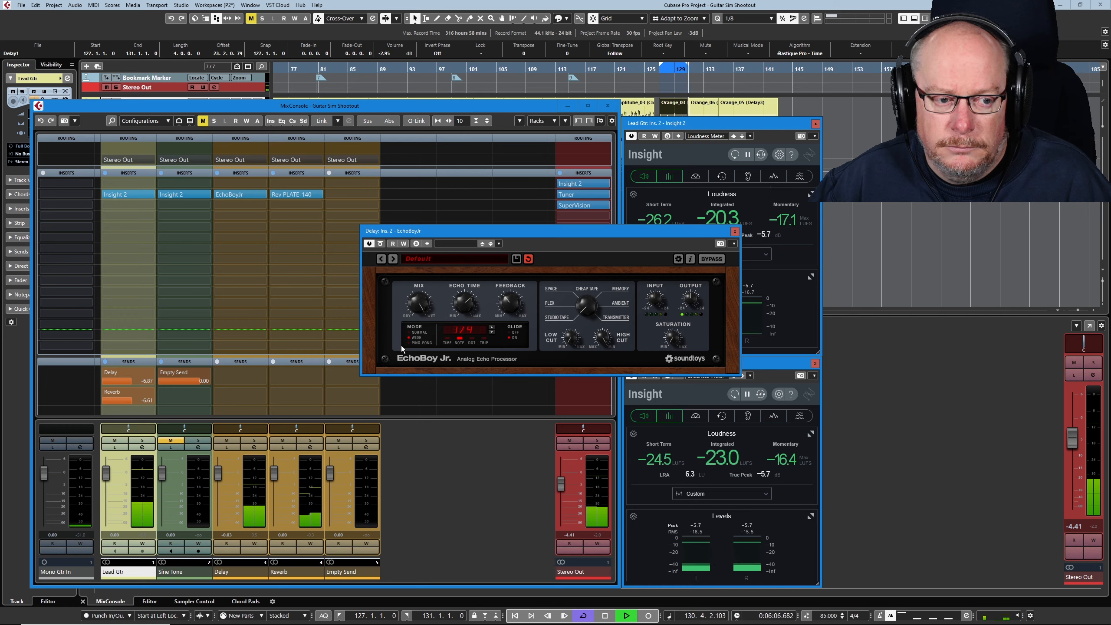
{"action": "key", "text": "space"}
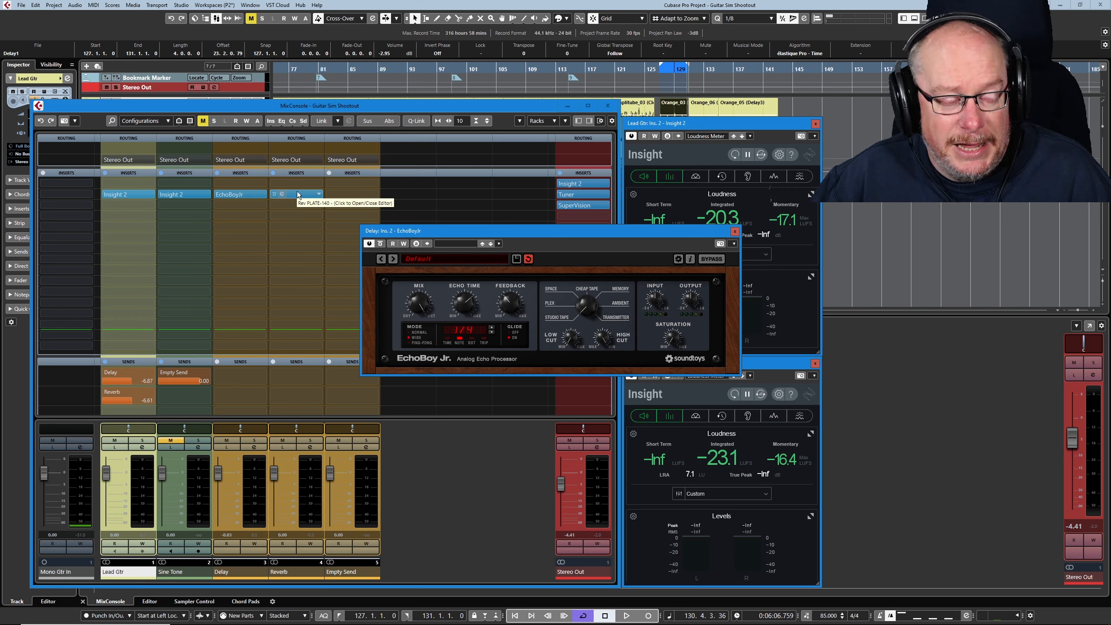
- Move Rev PLATE-140 below EchoBoy Jr. on the Delay channel, deactivate Lead Gtr's Reverb send and play the loop
{"action": "left_click_drag", "start_coordinate": [297, 191], "coordinate": [229, 202]}
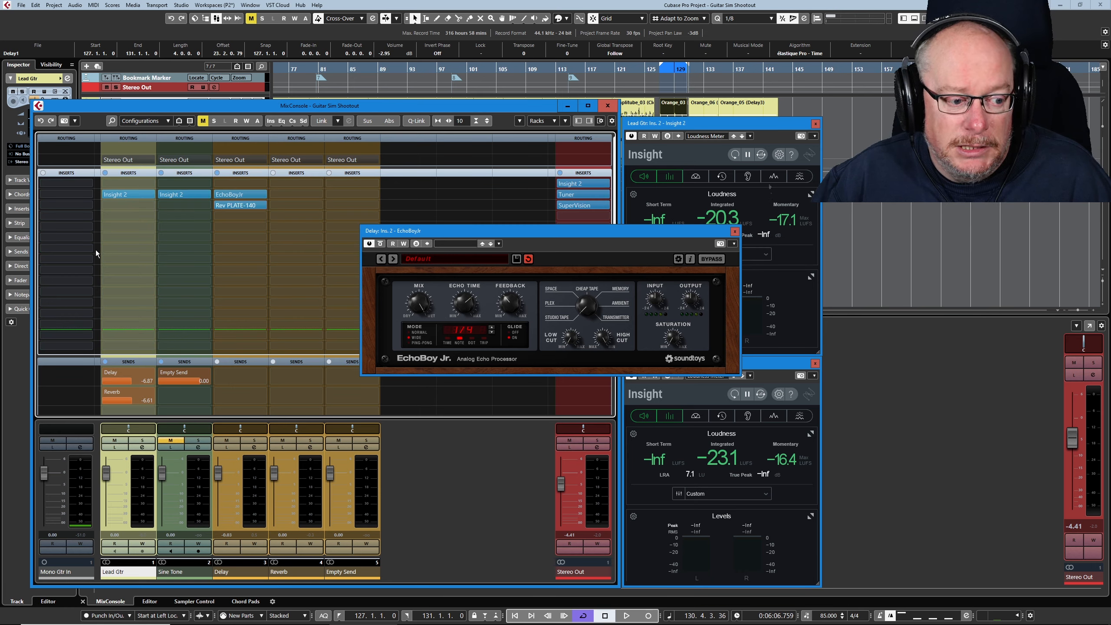
{"action": "left_click", "coordinate": [106, 392]}
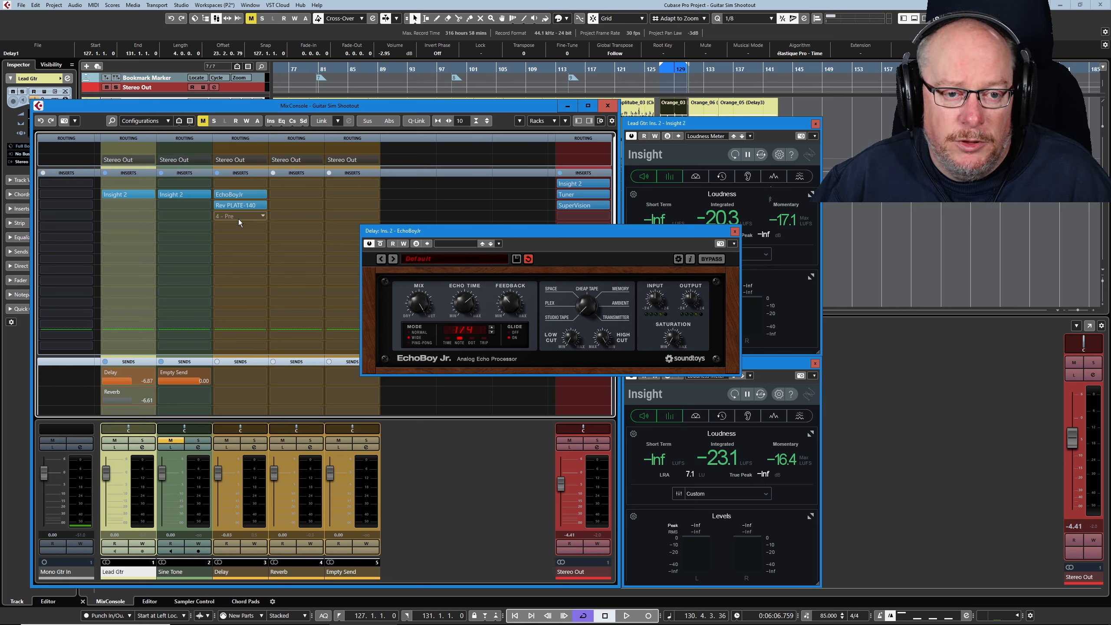
{"action": "key", "text": "space"}
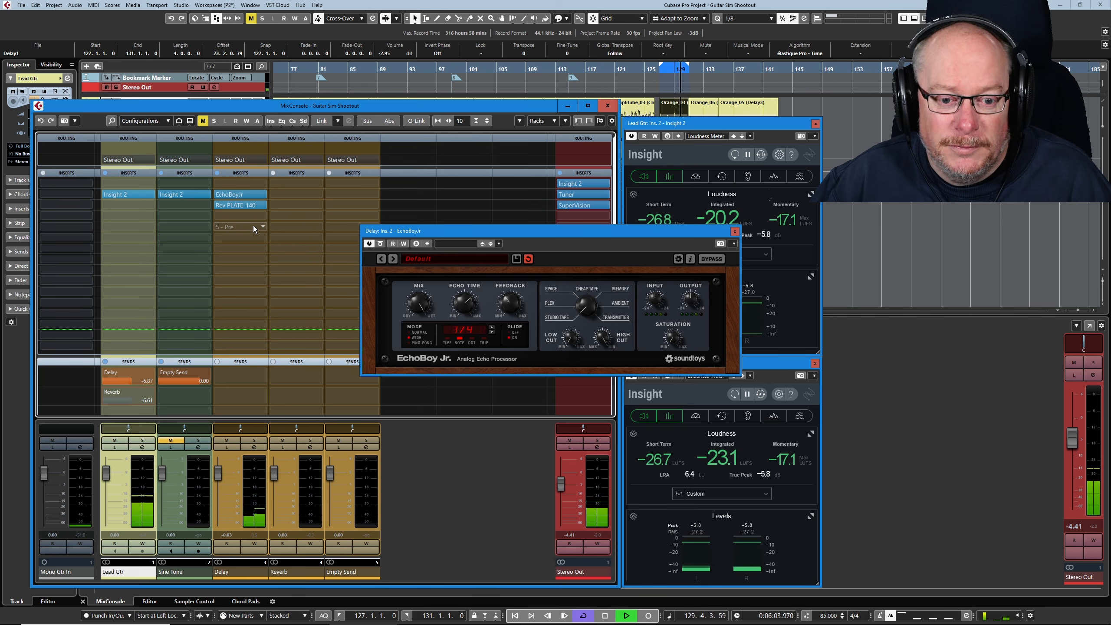
{"action": "key", "text": "space"}
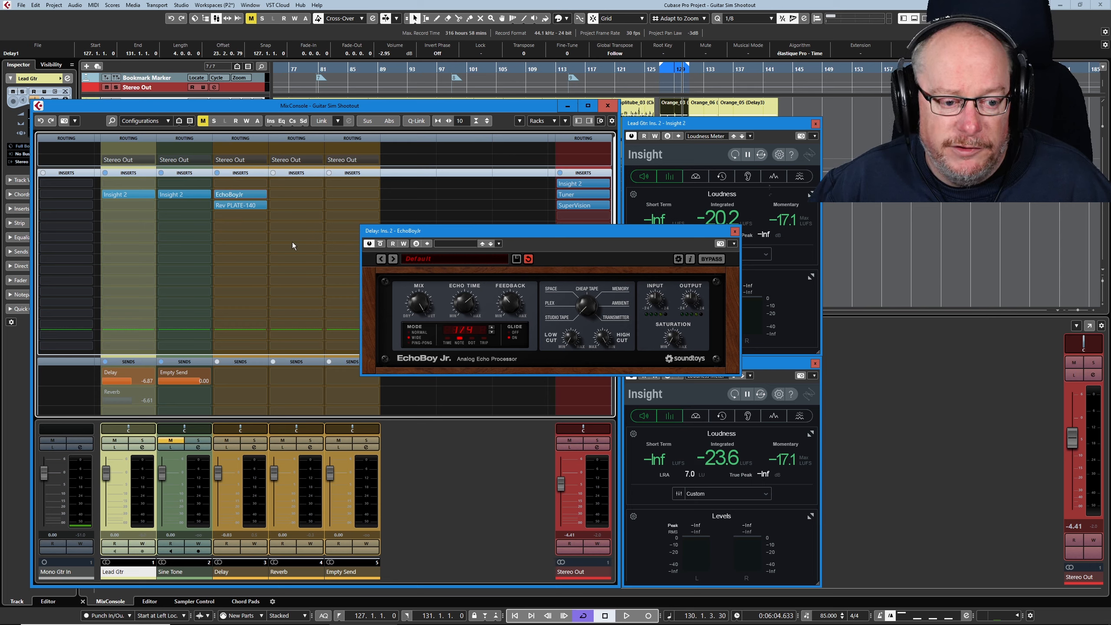
- Set the EchoBoy Jr. mix to about halfway and open the Rev PLATE-140 editor, keeping both plug-in windows fully visible
{"action": "left_click_drag", "start_coordinate": [420, 303], "coordinate": [416, 342]}
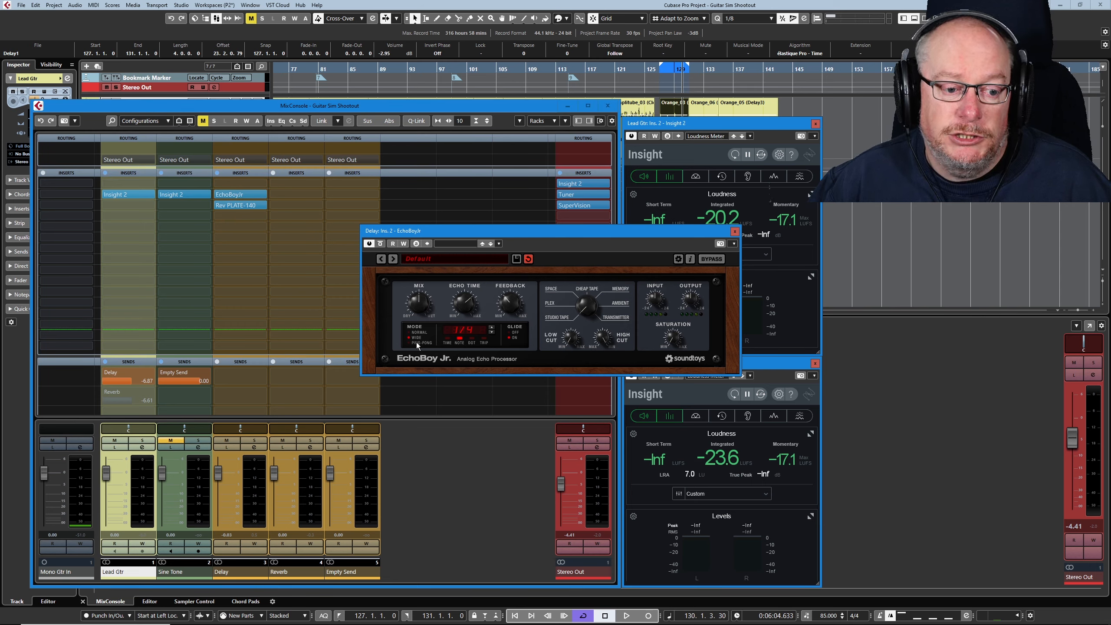
{"action": "left_click", "coordinate": [242, 205]}
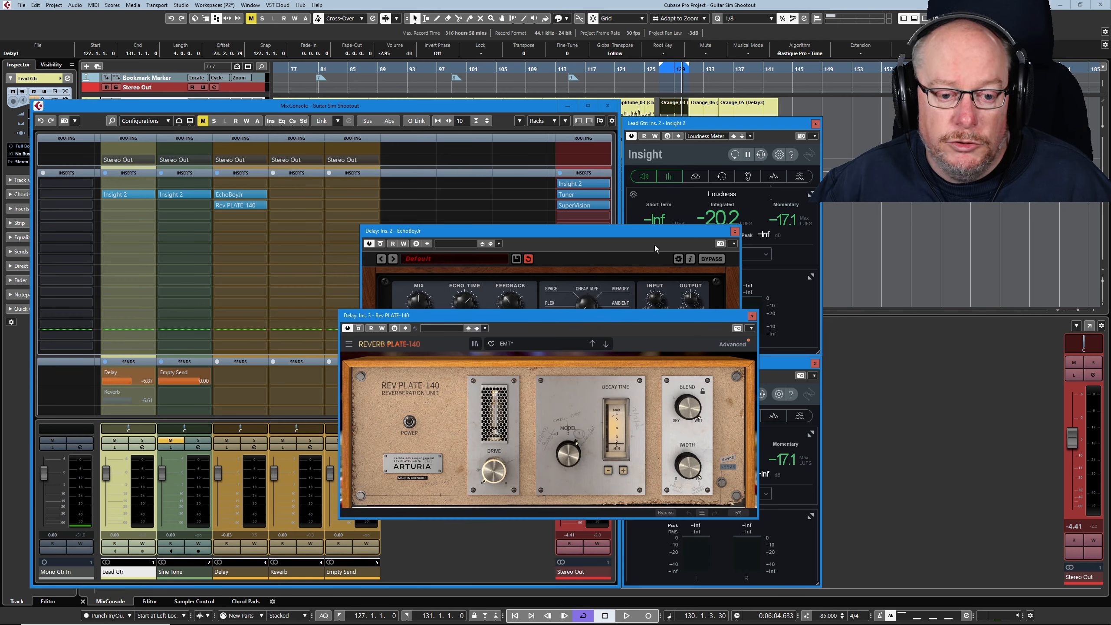
{"action": "left_click_drag", "start_coordinate": [652, 232], "coordinate": [650, 163]}
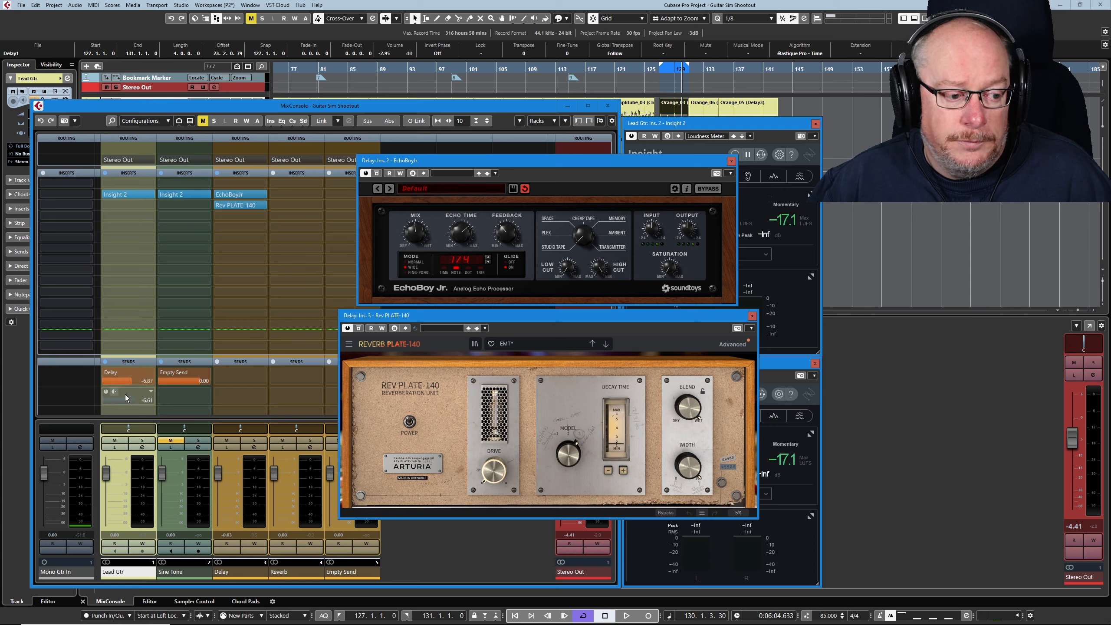
- Set the Rev PLATE-140 blend to about 0.49 and Lead Gtr's Delay send to 0.00, and play the loop
{"action": "mouse_move", "coordinate": [128, 384]}
{"action": "left_mouse_down"}
{"action": "mouse_move", "coordinate": [80, 386]}
{"action": "mouse_move", "coordinate": [128, 390]}
{"action": "left_mouse_up"}
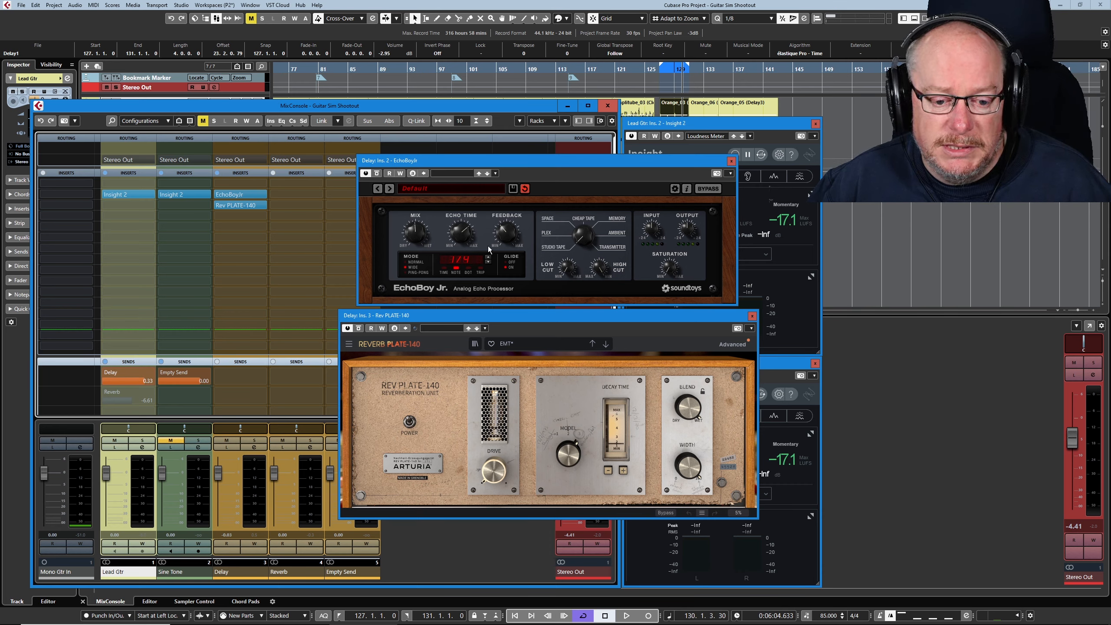
{"action": "left_click_drag", "start_coordinate": [685, 408], "coordinate": [686, 454]}
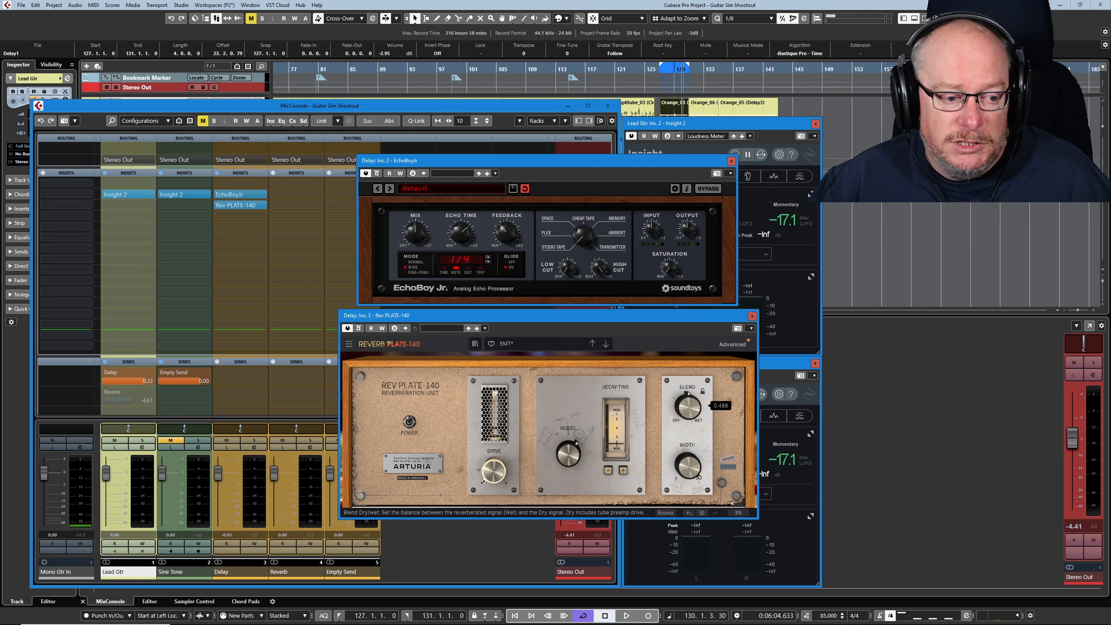
{"action": "left_click", "coordinate": [147, 387], "text": "ctrl"}
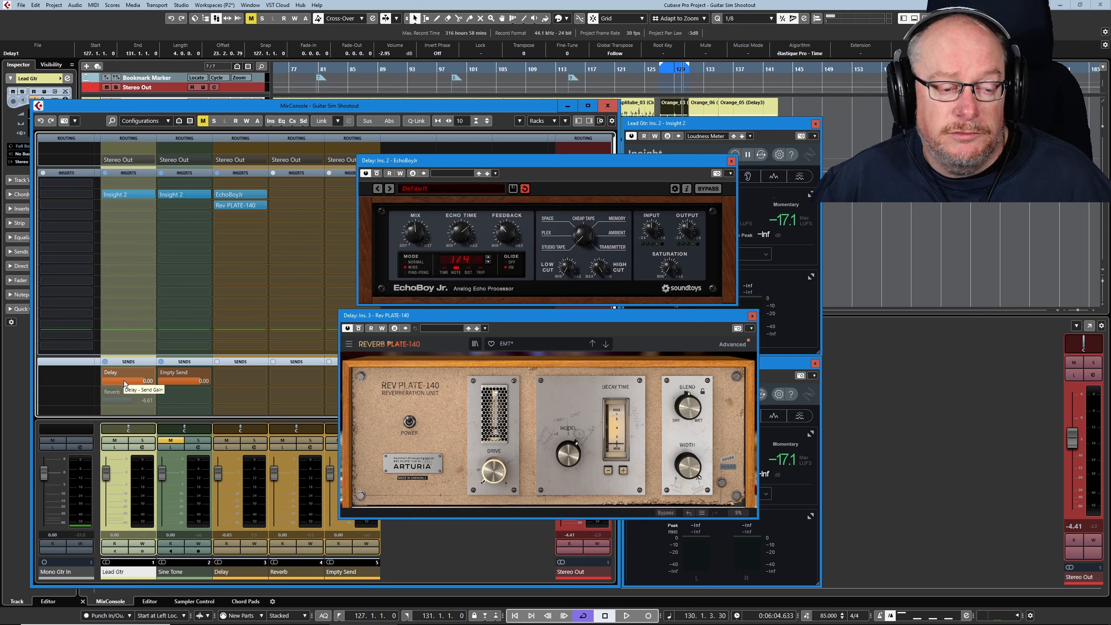
{"action": "key", "text": "space"}
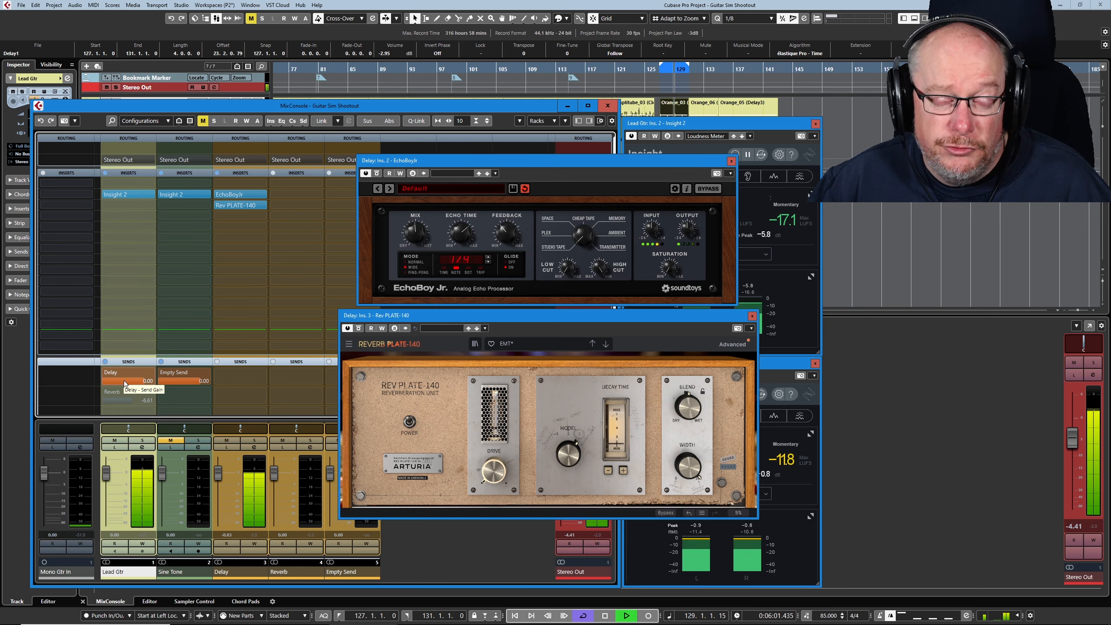
{"action": "key", "text": "space"}
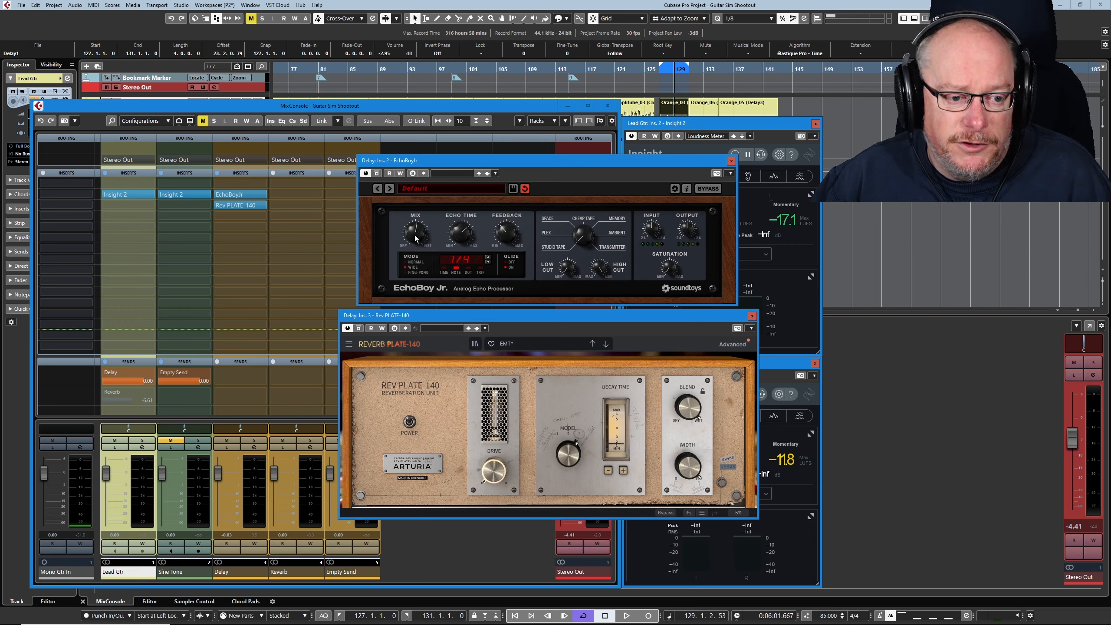
- Return the EchoBoy Jr. mix to fully wet and move Rev PLATE-140 back to the Reverb channel
{"action": "left_click_drag", "start_coordinate": [415, 234], "coordinate": [415, 215]}
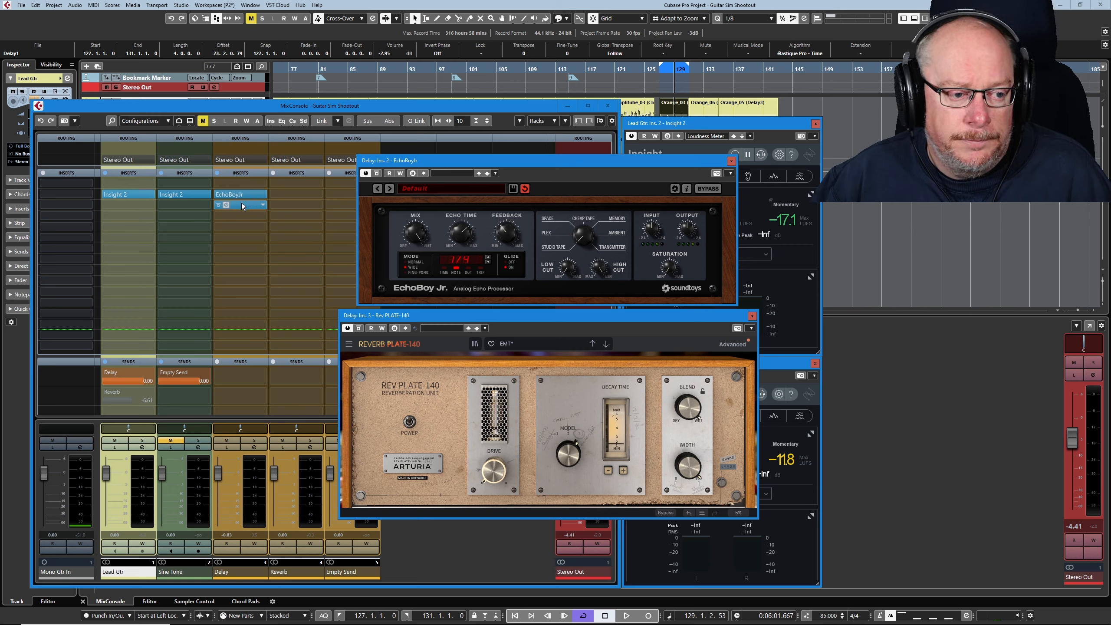
{"action": "left_click_drag", "start_coordinate": [242, 204], "coordinate": [290, 193]}
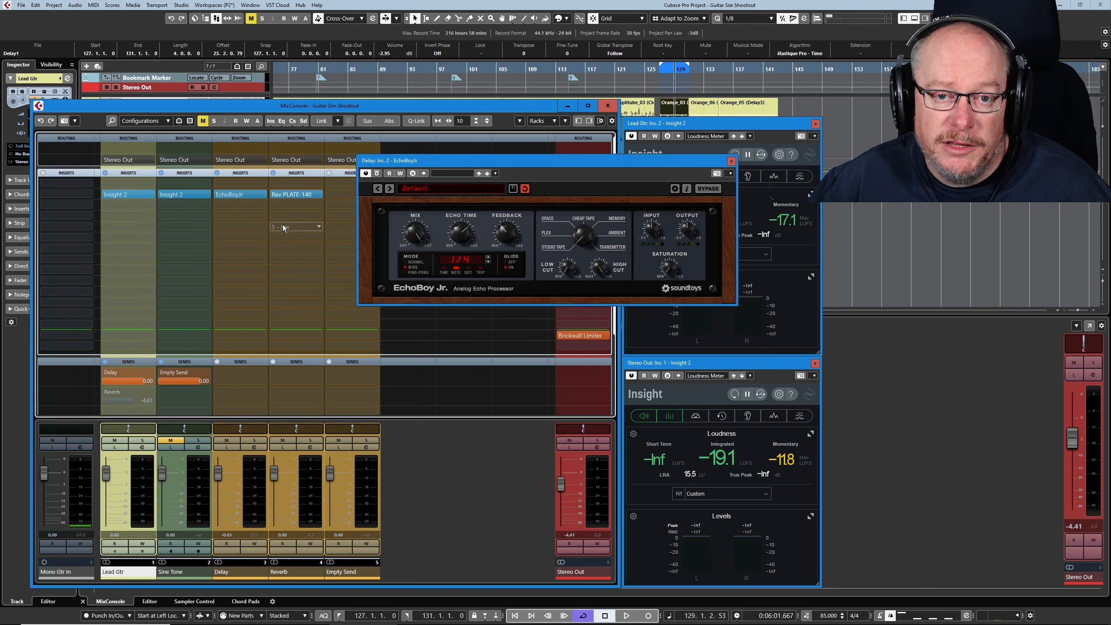
- Route the Delay channel's output to the Reverb channel and play the loop
{"action": "left_click", "coordinate": [257, 160]}
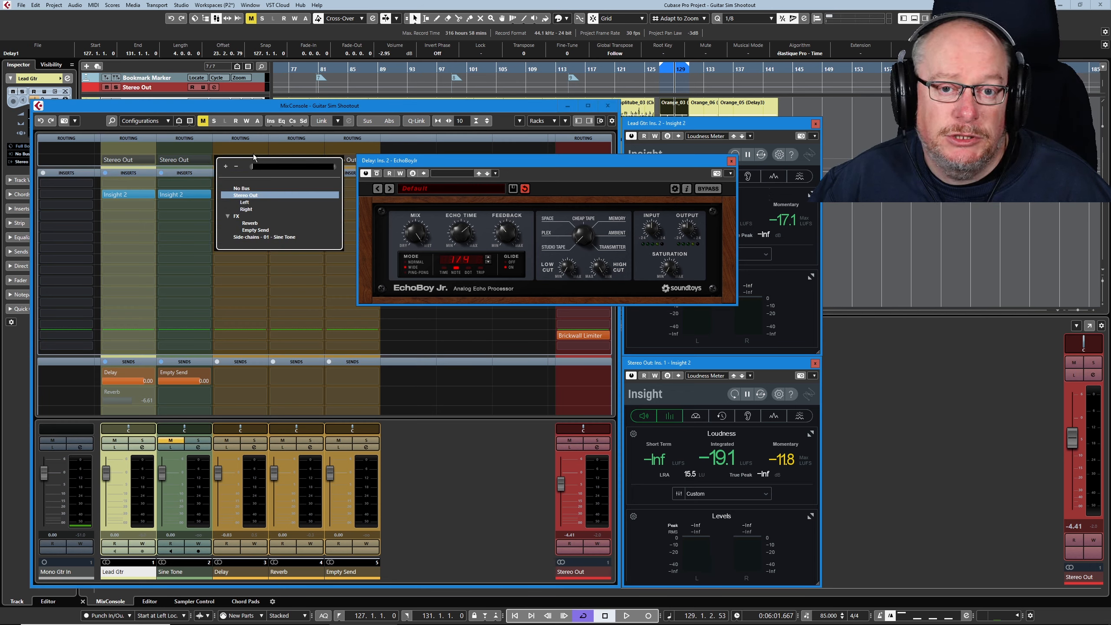
{"action": "left_click", "coordinate": [251, 223]}
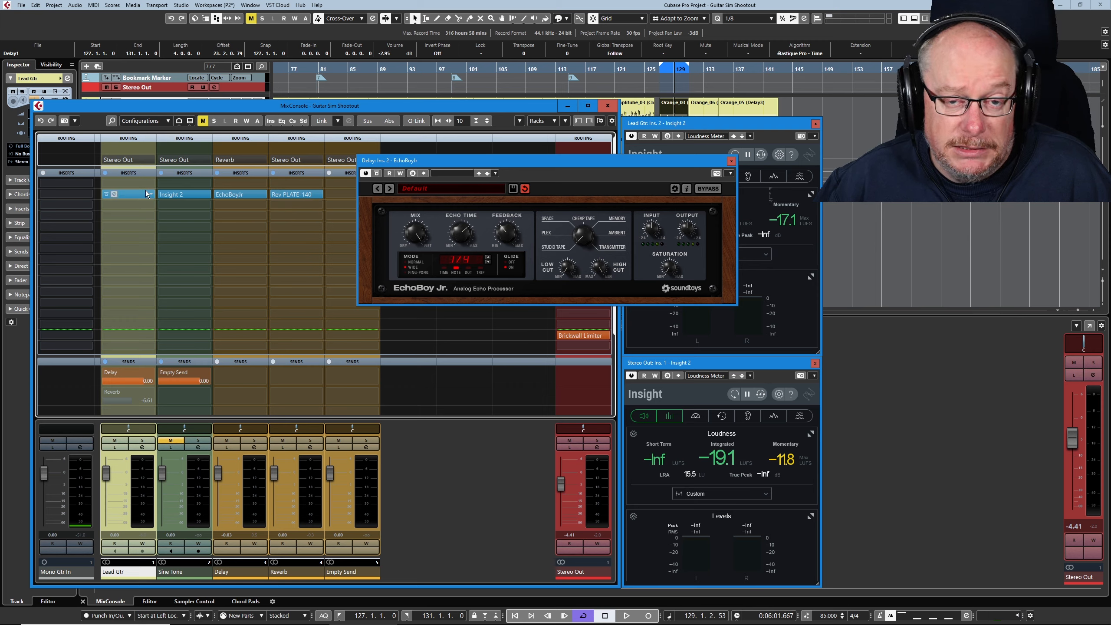
{"action": "key", "text": "space"}
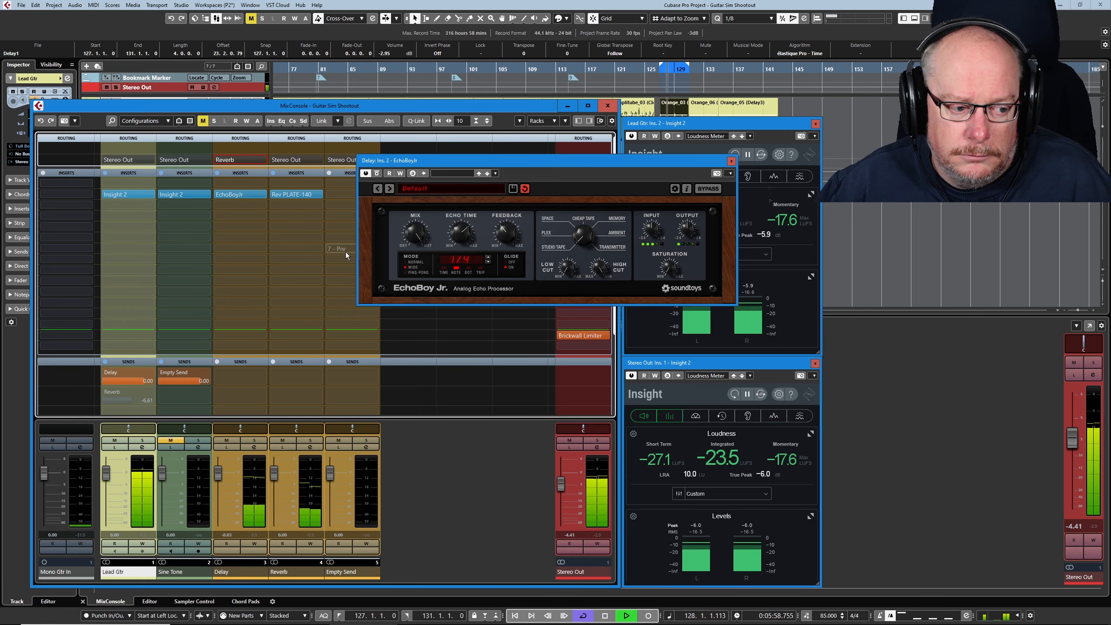
{"action": "key", "text": "space"}
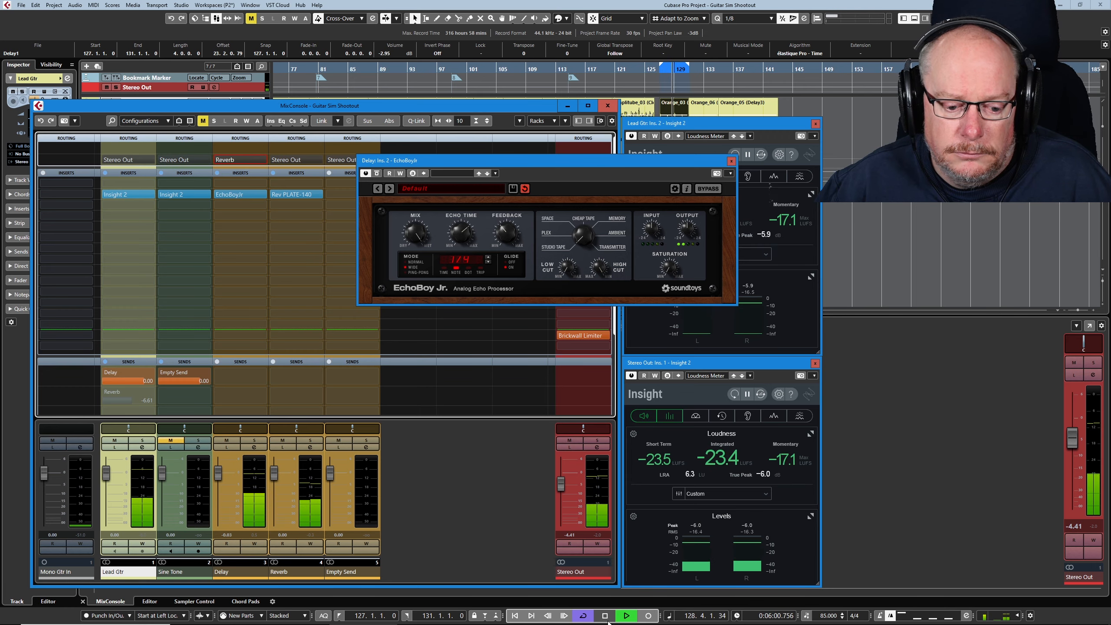
- Reactivate Lead Gtr's Reverb send and play the loop with both the delay and reverb sends active
{"action": "key", "text": "F3"}
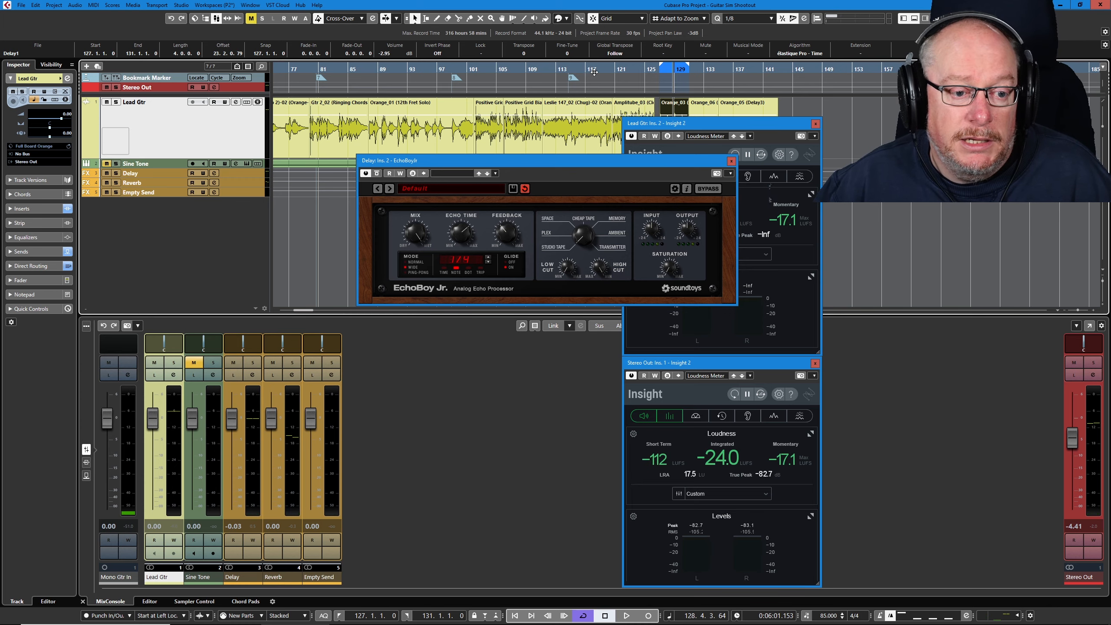
{"action": "left_click", "coordinate": [216, 20]}
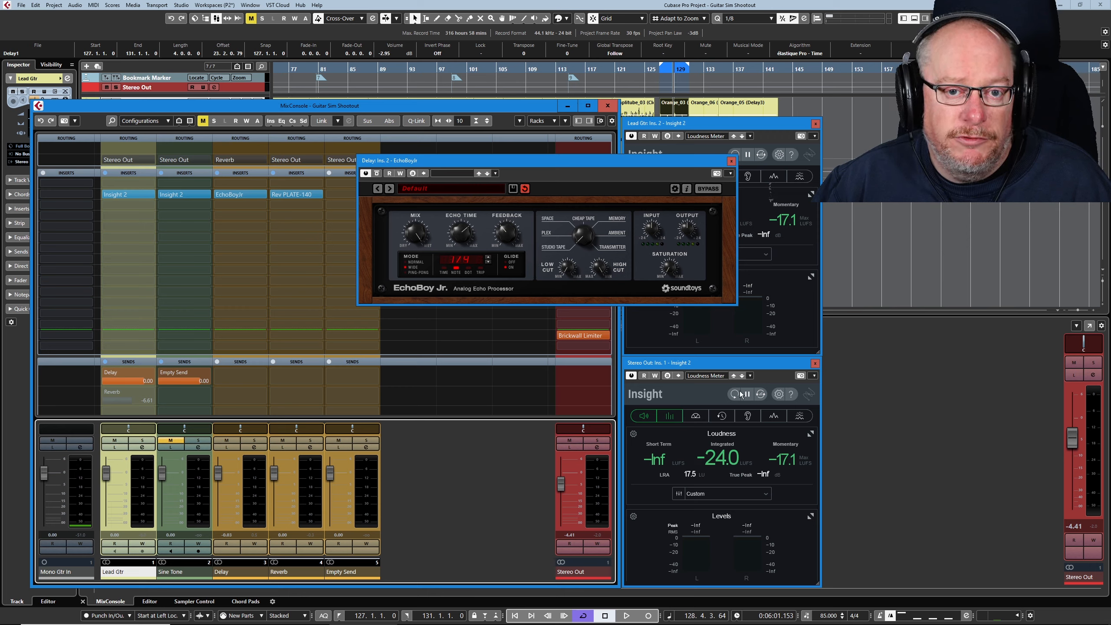
{"action": "left_click", "coordinate": [106, 391]}
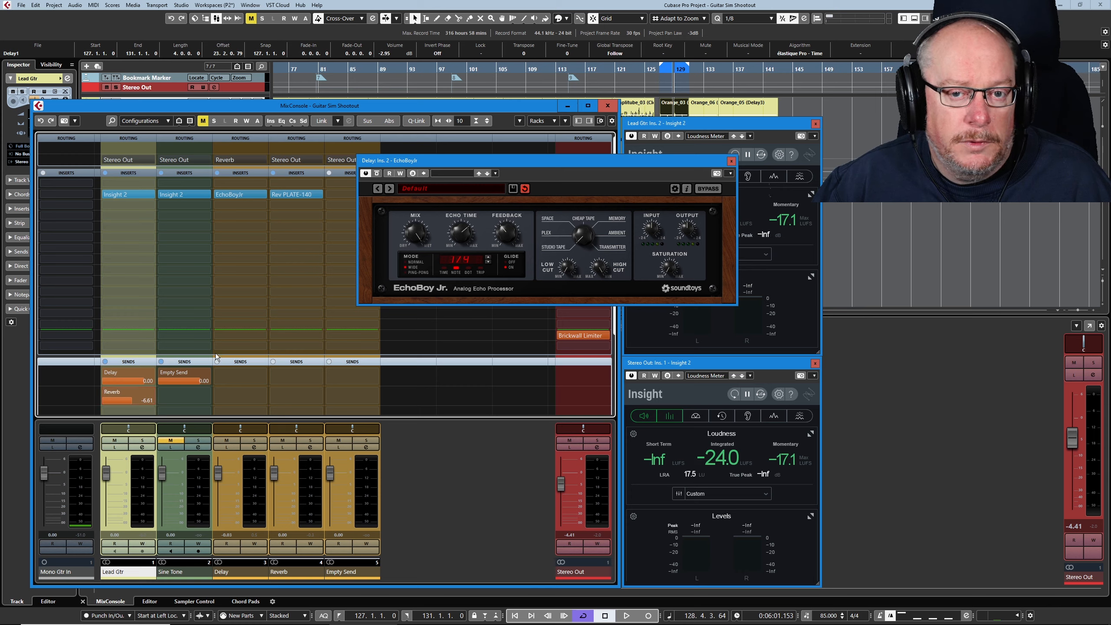
{"action": "key", "text": "space"}
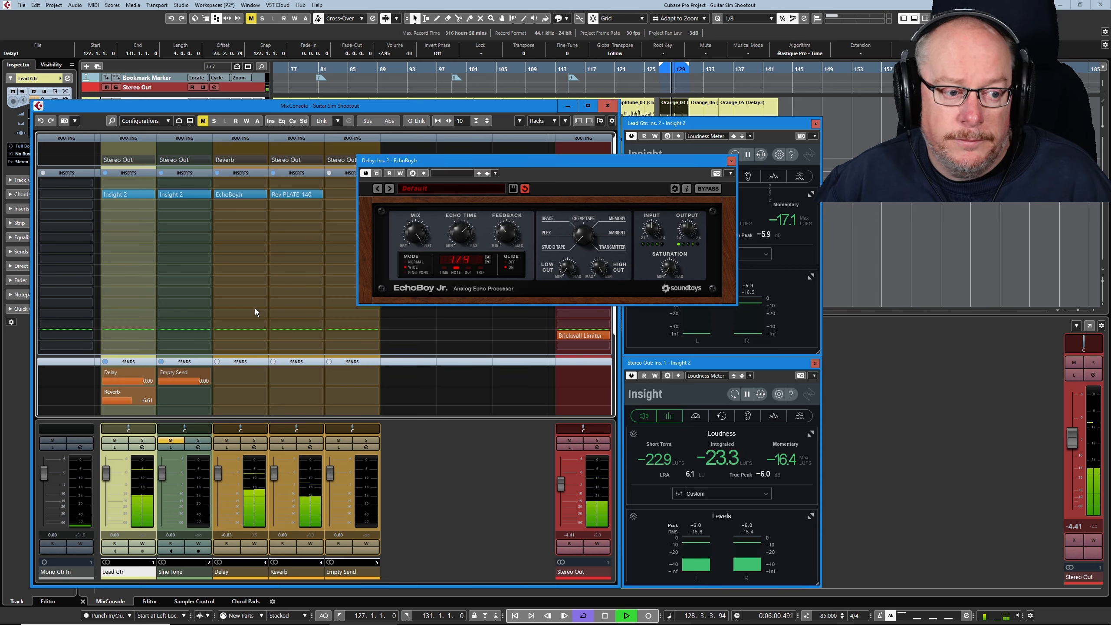
{"action": "key", "text": "space"}
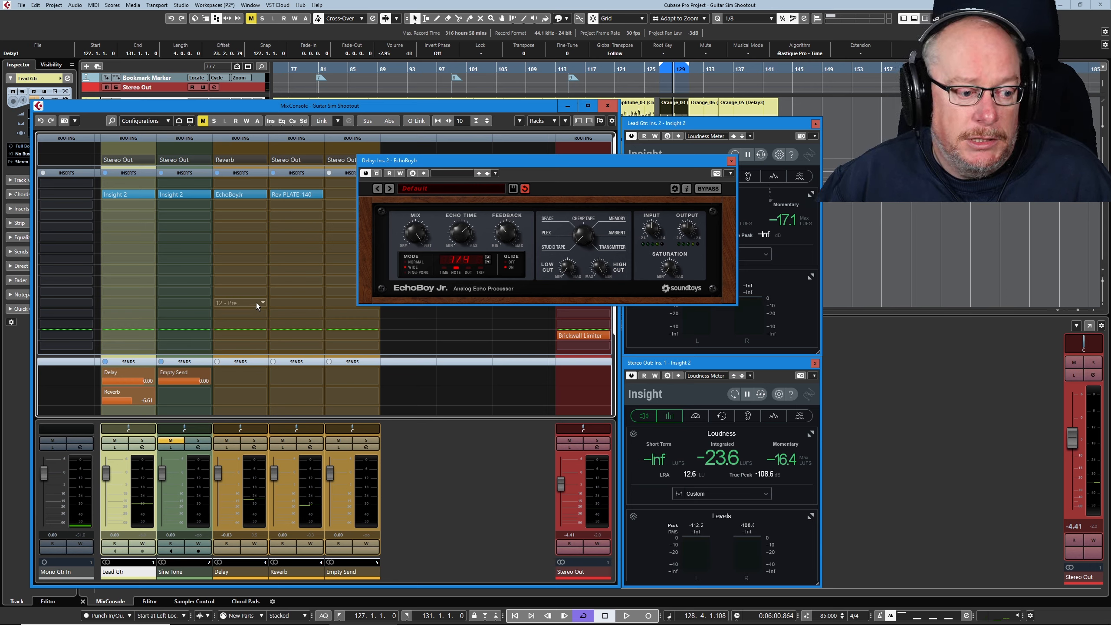
- Set the Delay channel's output routing back to Stereo Out
{"action": "mouse_move", "coordinate": [145, 371]}
{"action": "mouse_move", "coordinate": [178, 370]}
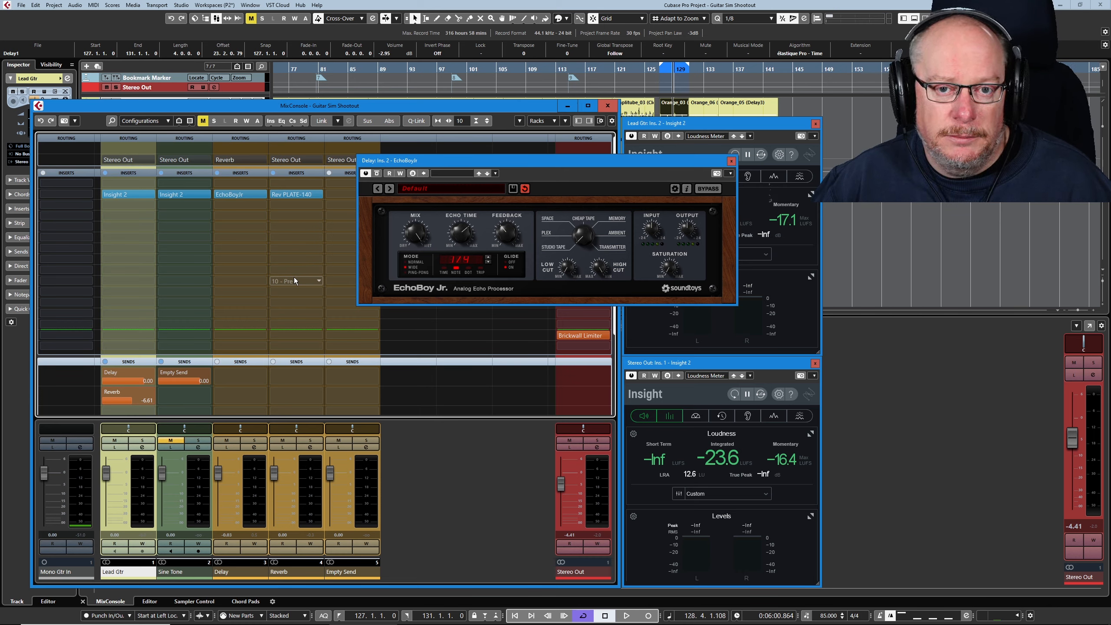
{"action": "left_click", "coordinate": [259, 162]}
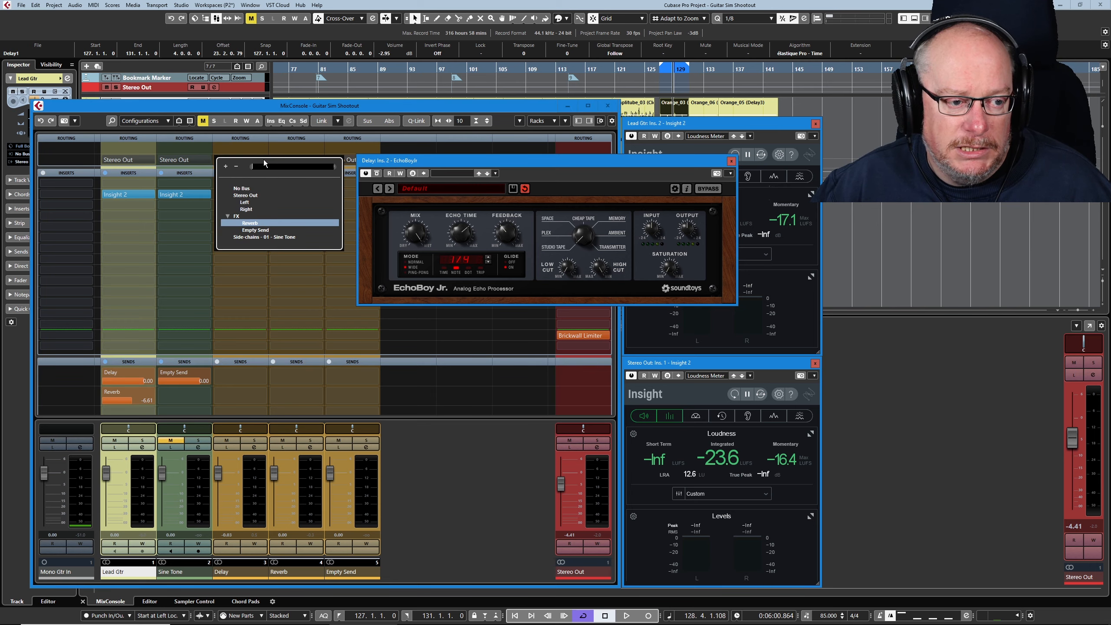
{"action": "left_click", "coordinate": [254, 196]}
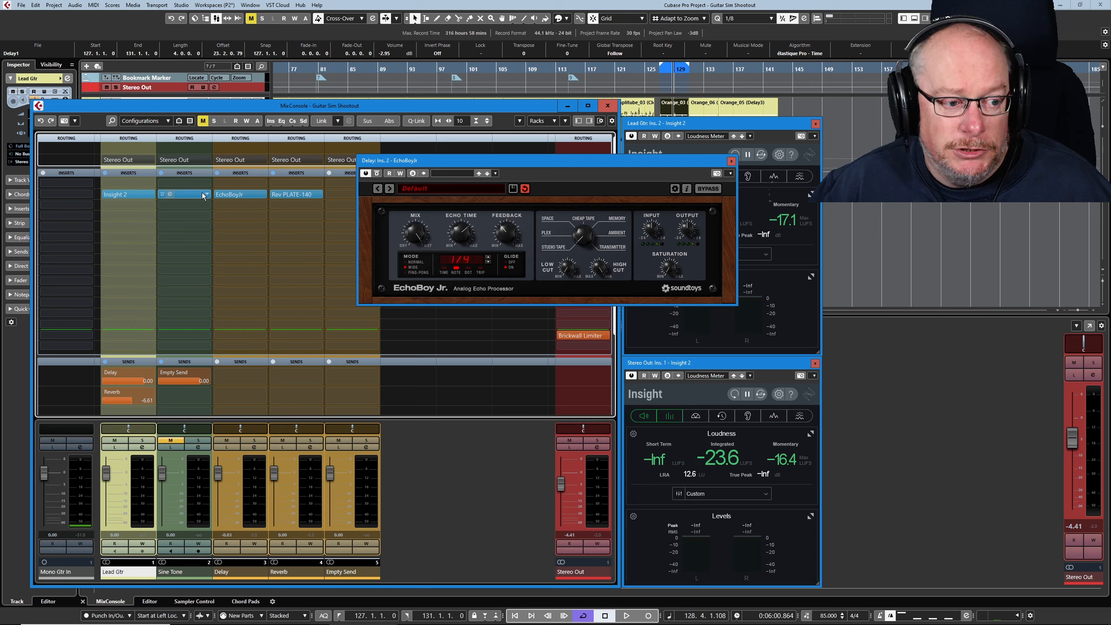
- Add a send from the Delay channel to Reverb and play the loop
{"action": "left_click", "coordinate": [260, 377]}
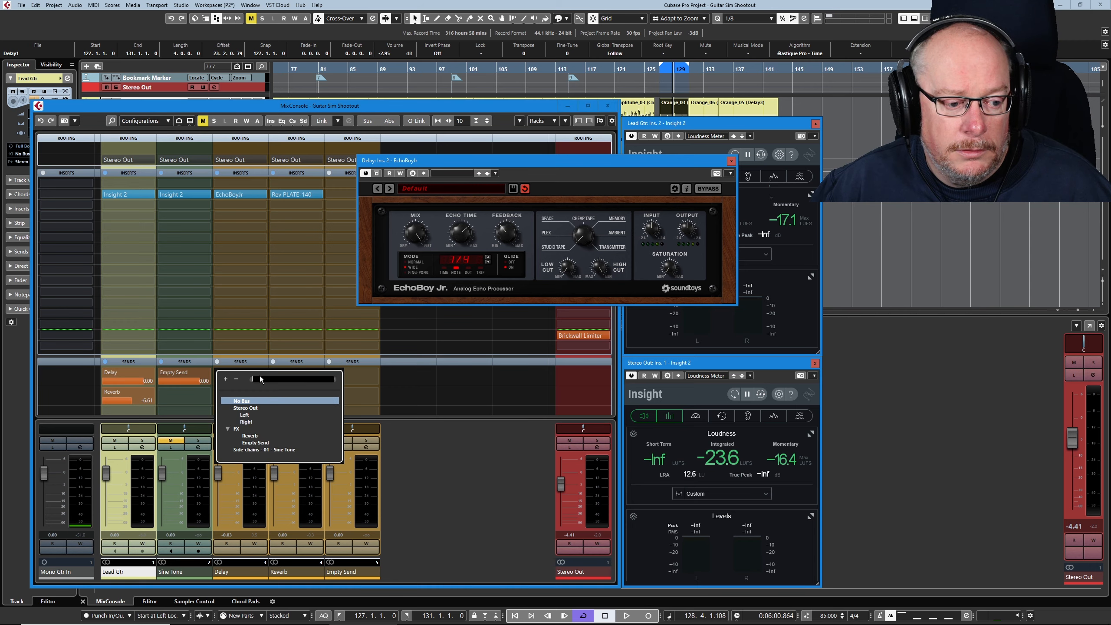
{"action": "left_click", "coordinate": [251, 435]}
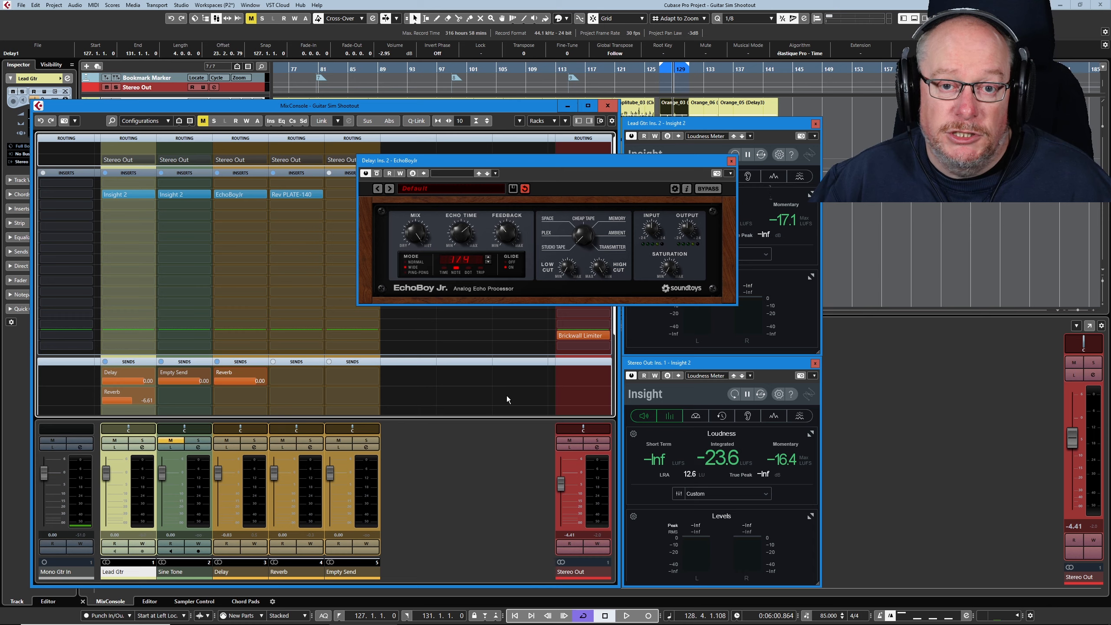
{"action": "key", "text": "space"}
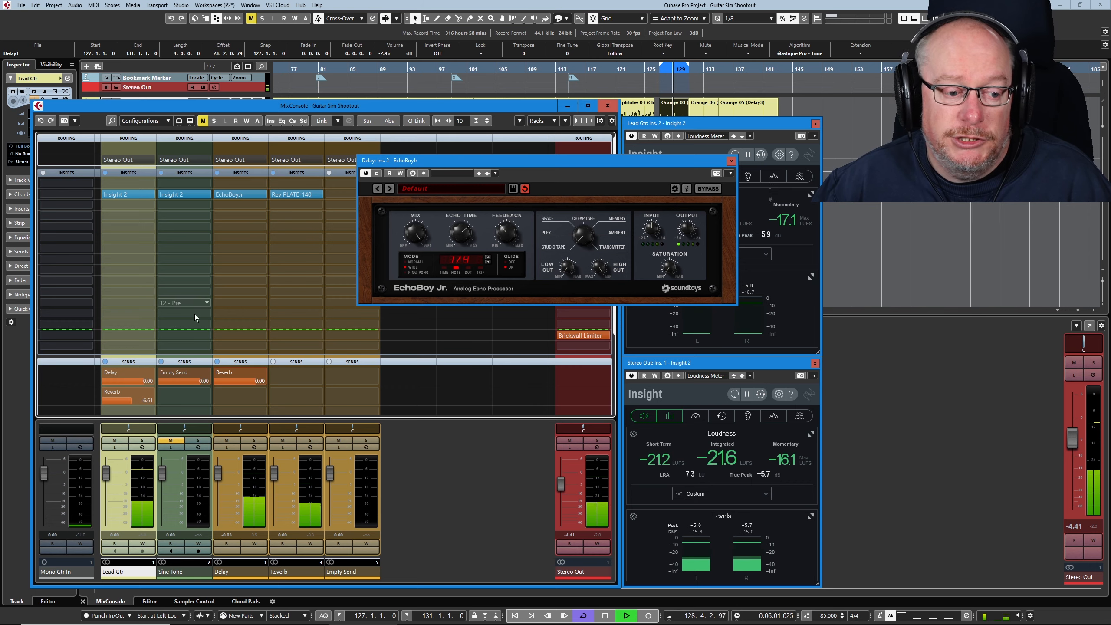
{"action": "key", "text": "space"}
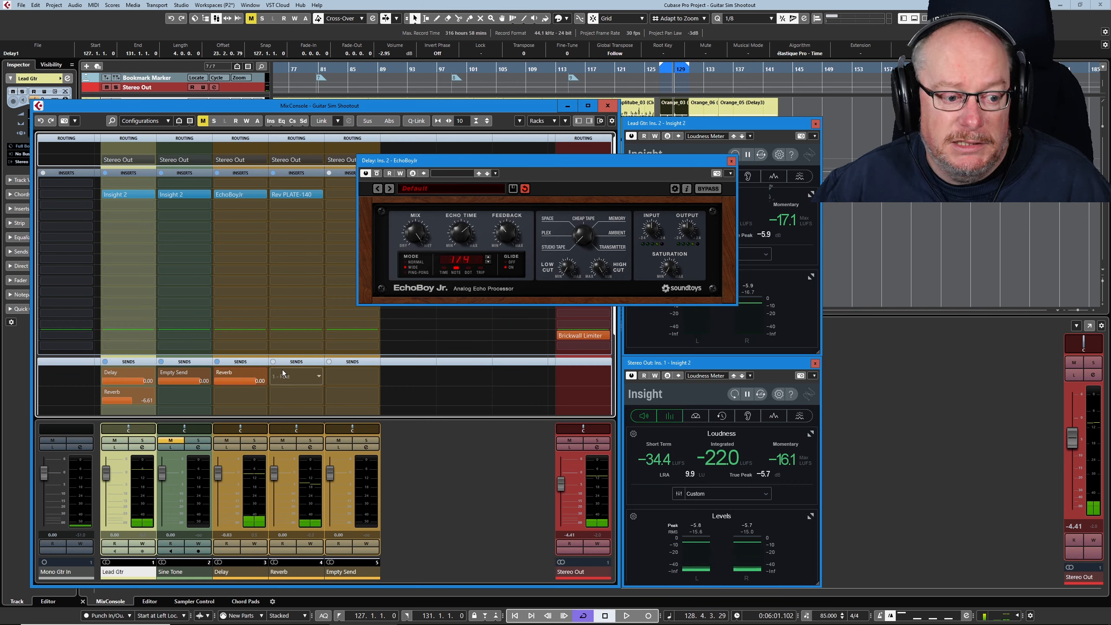
- Set the Delay channel's Reverb send to -6.87, Lead Gtr's Delay send to -7.95 and its Reverb send to -8.90 while auditioning the loop
{"action": "left_click_drag", "start_coordinate": [251, 382], "coordinate": [236, 382]}
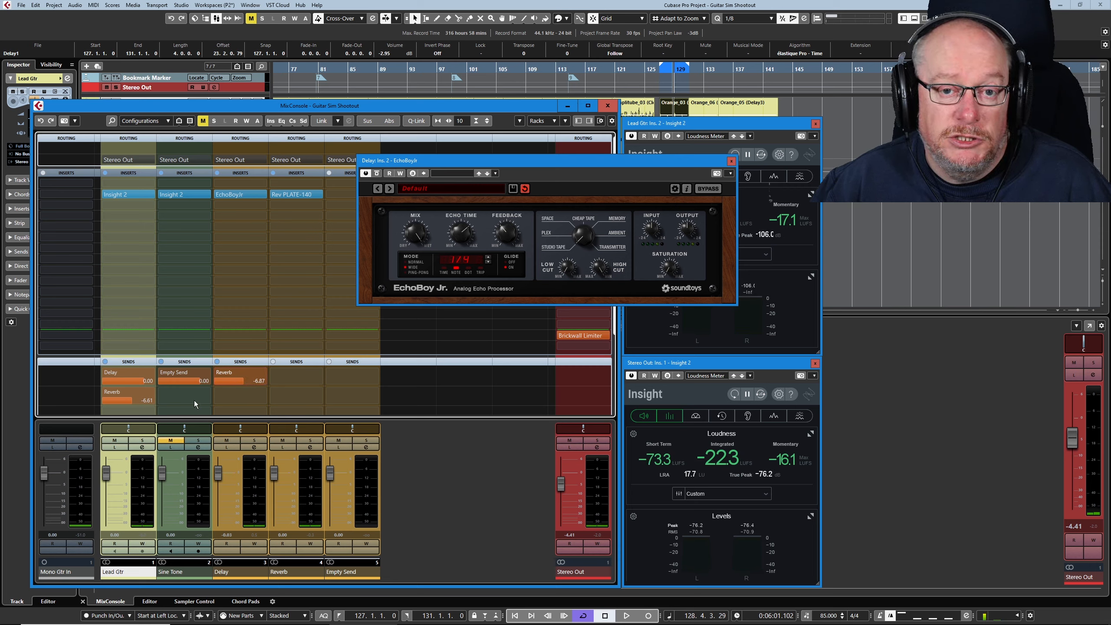
{"action": "left_click_drag", "start_coordinate": [128, 380], "coordinate": [106, 386]}
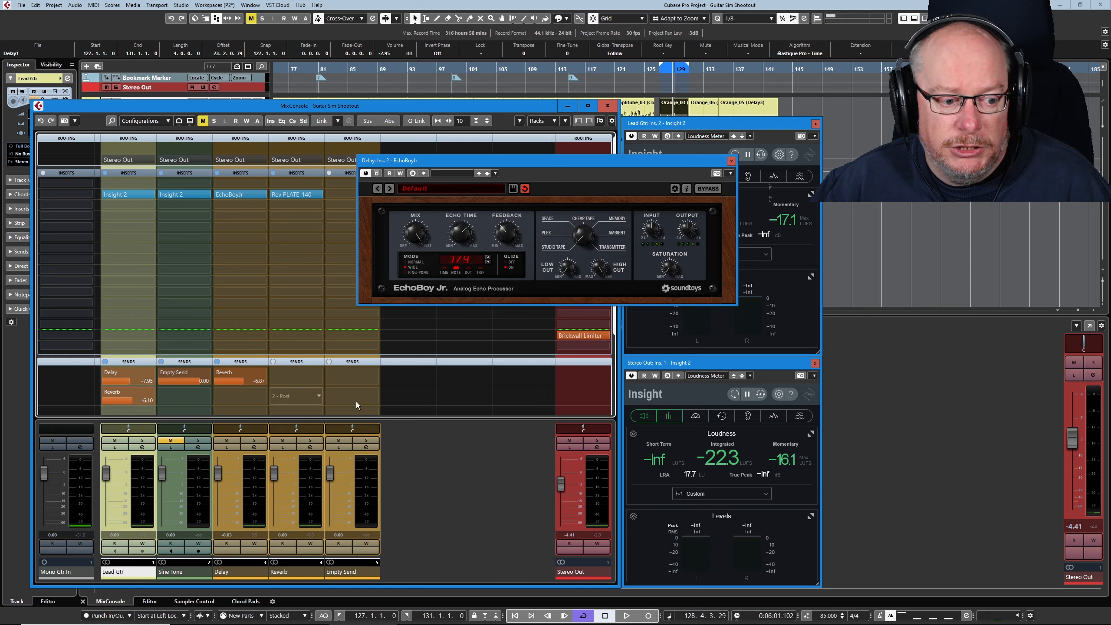
{"action": "key", "text": "space"}
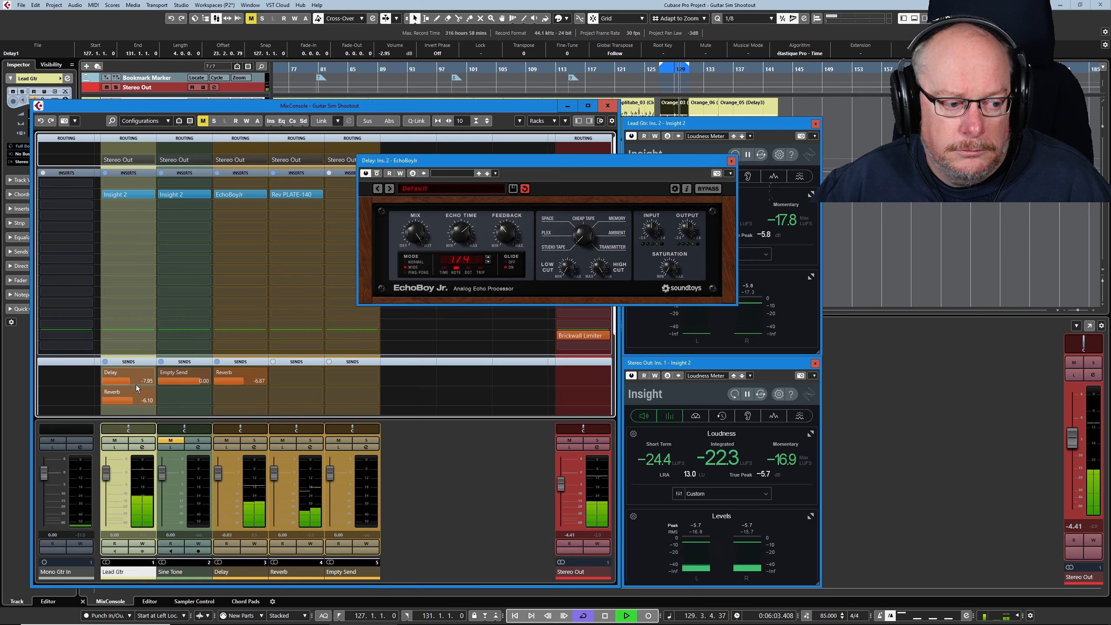
{"action": "left_click", "coordinate": [128, 399]}
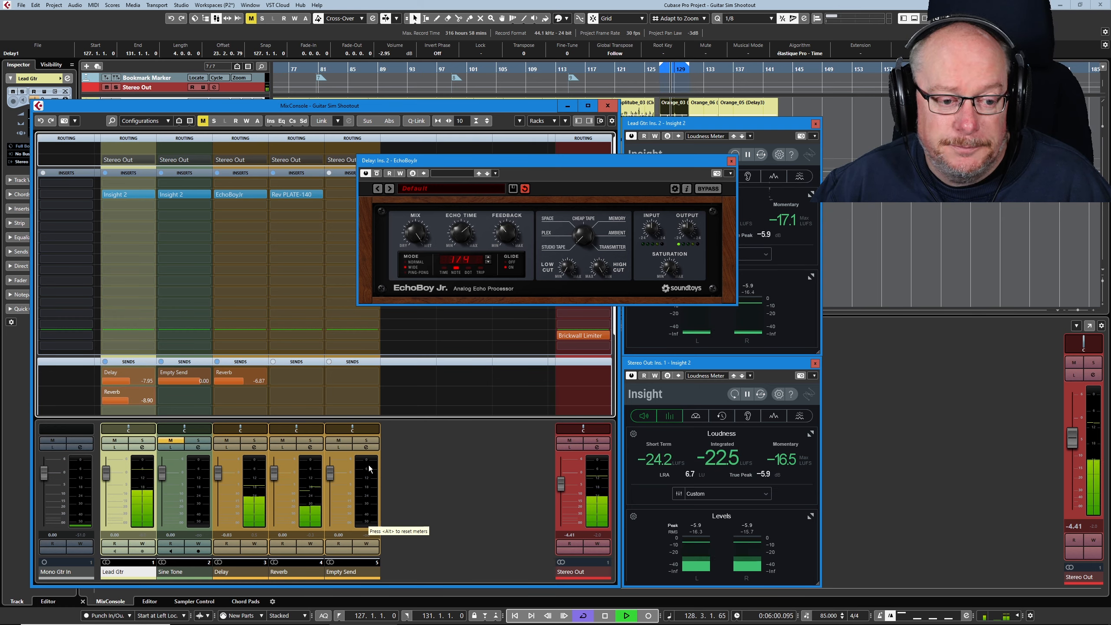
{"action": "key", "text": "space"}
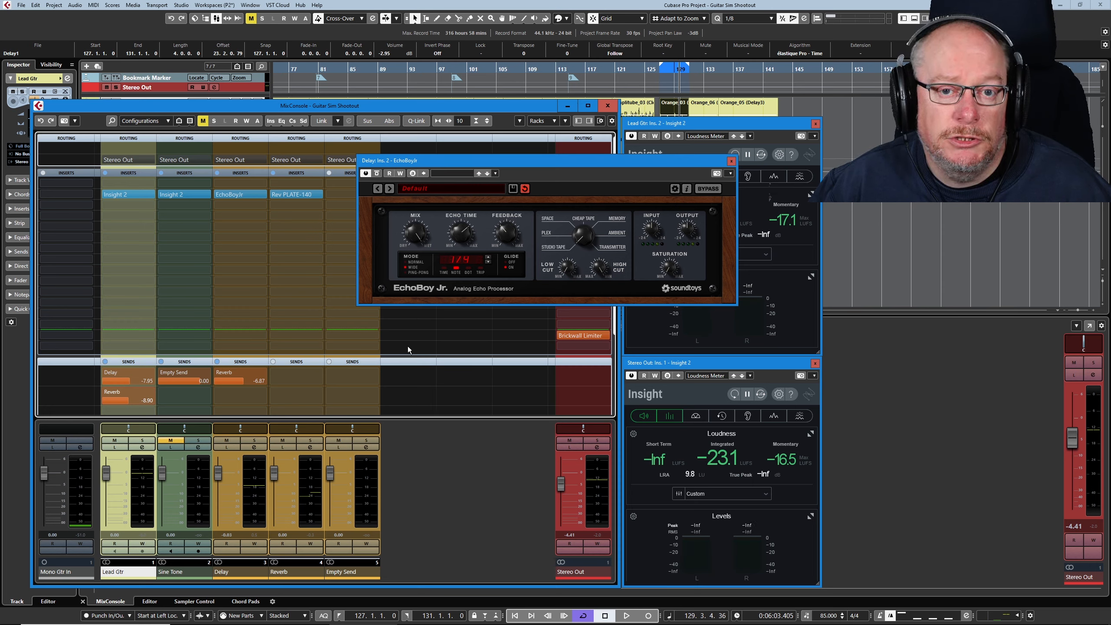
- Close the EchoBoy Jr. plug-in and reset the Stereo Out Insight loudness meter
{"action": "left_click", "coordinate": [731, 161]}
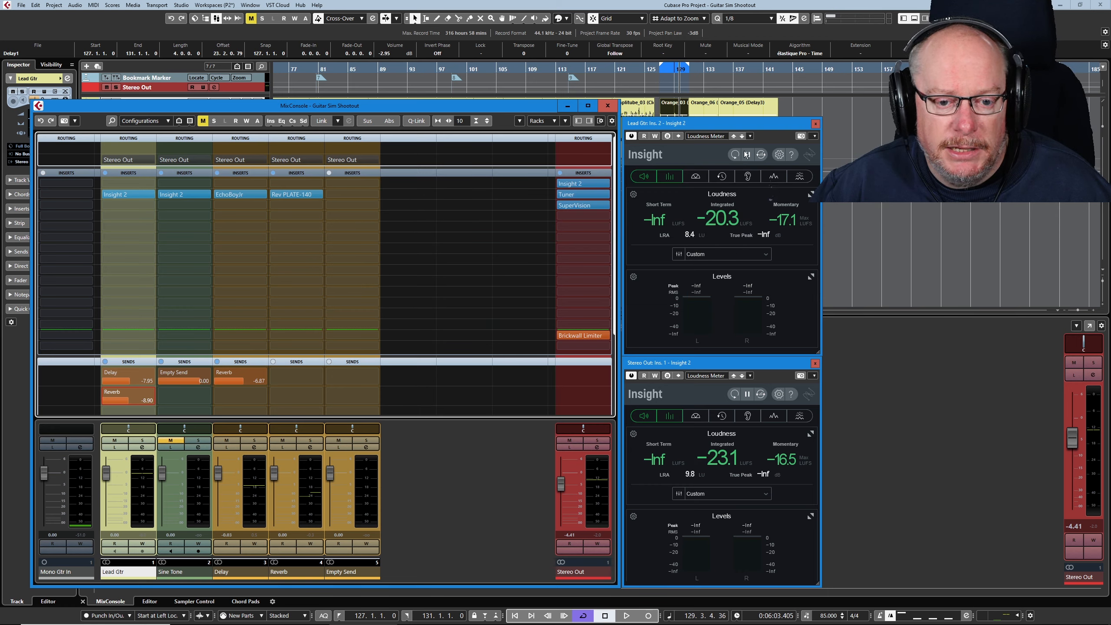
{"action": "left_click", "coordinate": [695, 146]}
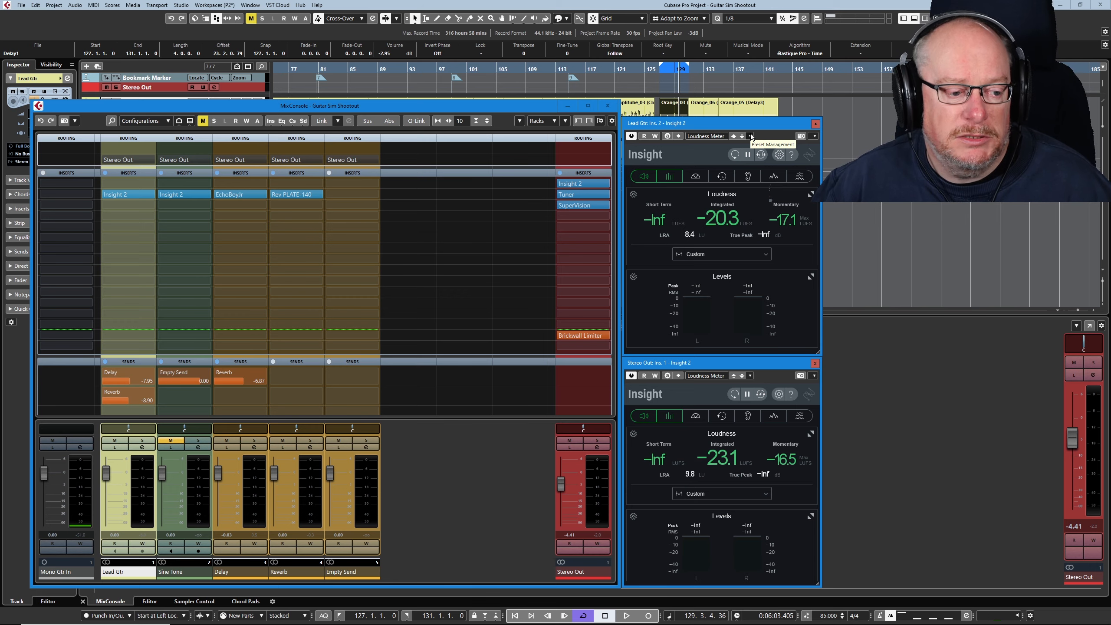
{"action": "left_click", "coordinate": [734, 395]}
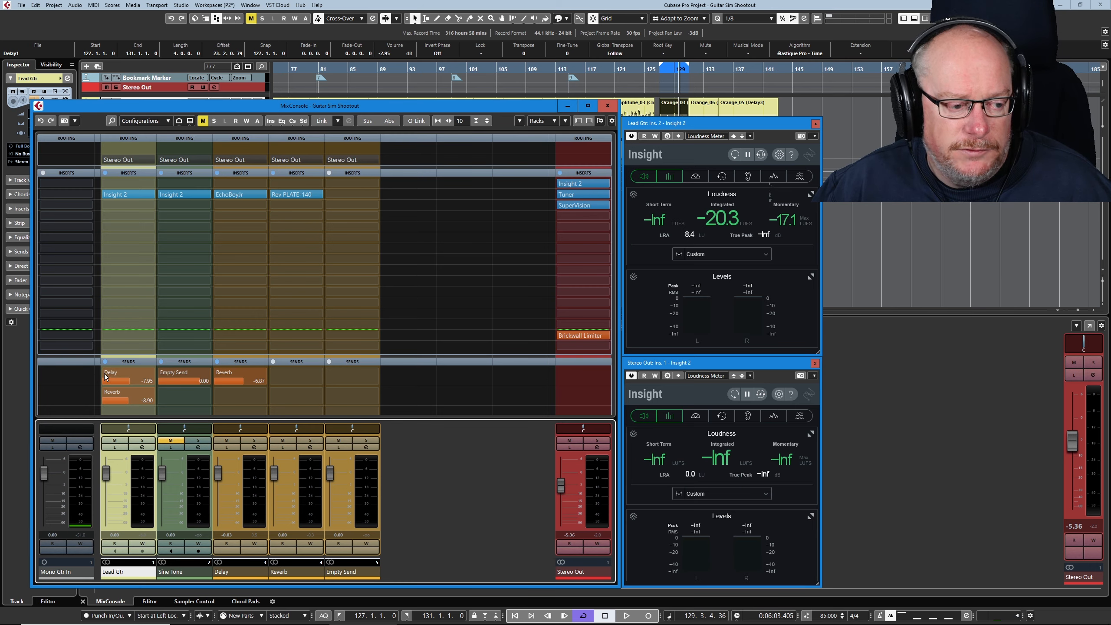
- Deactivate Lead Gtr's Delay and Reverb sends and play the dry loop to compare both Insight meters
{"action": "left_click", "coordinate": [105, 372]}
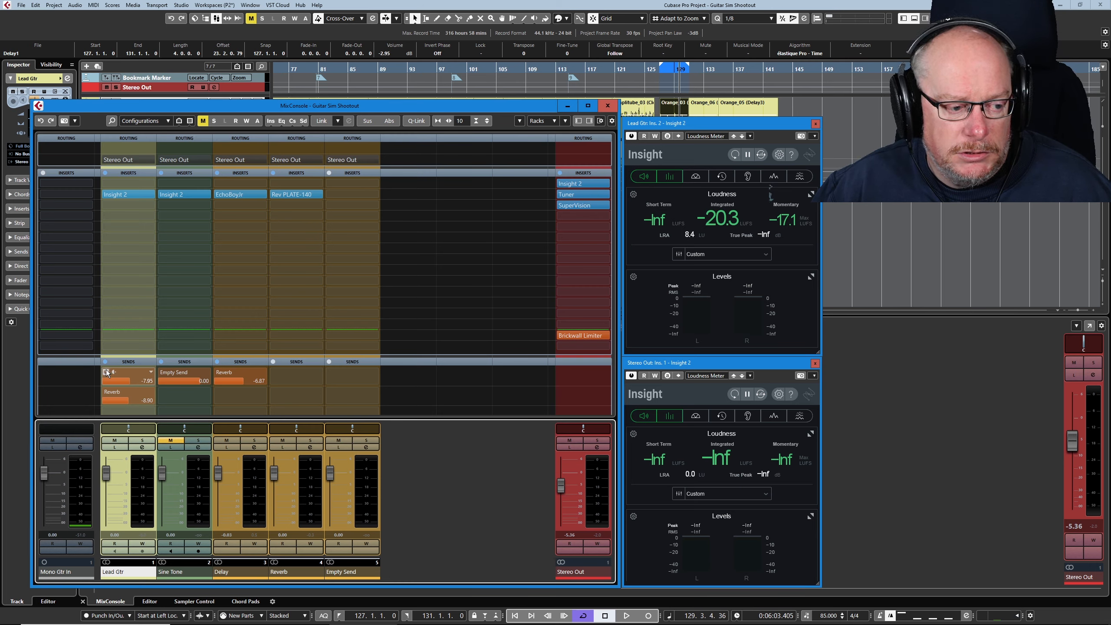
{"action": "left_click", "coordinate": [105, 392]}
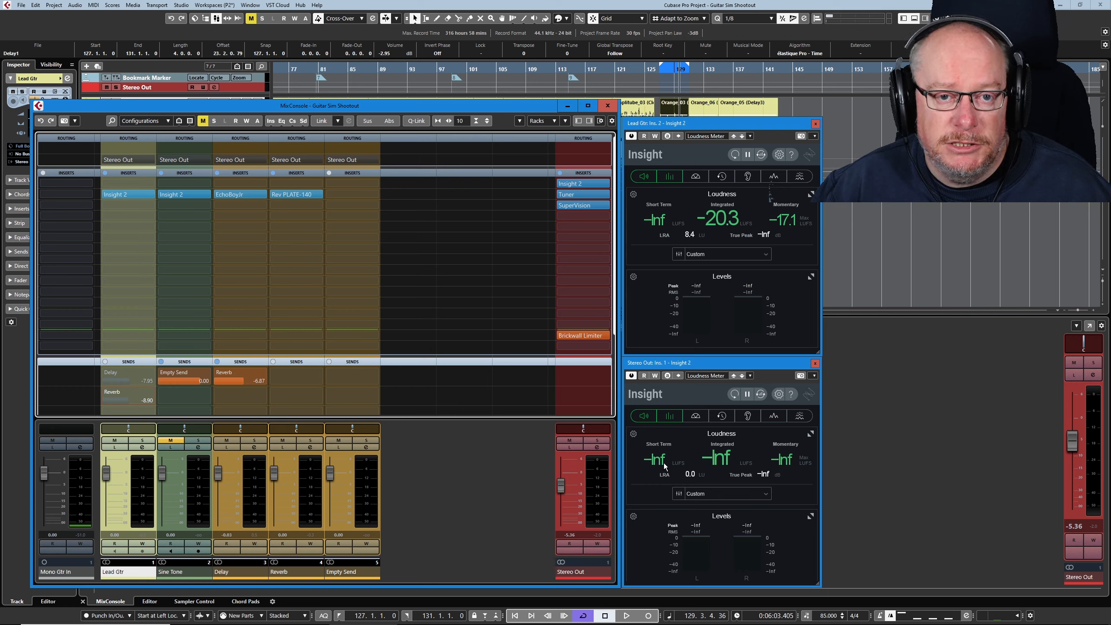
{"action": "key", "text": "space"}
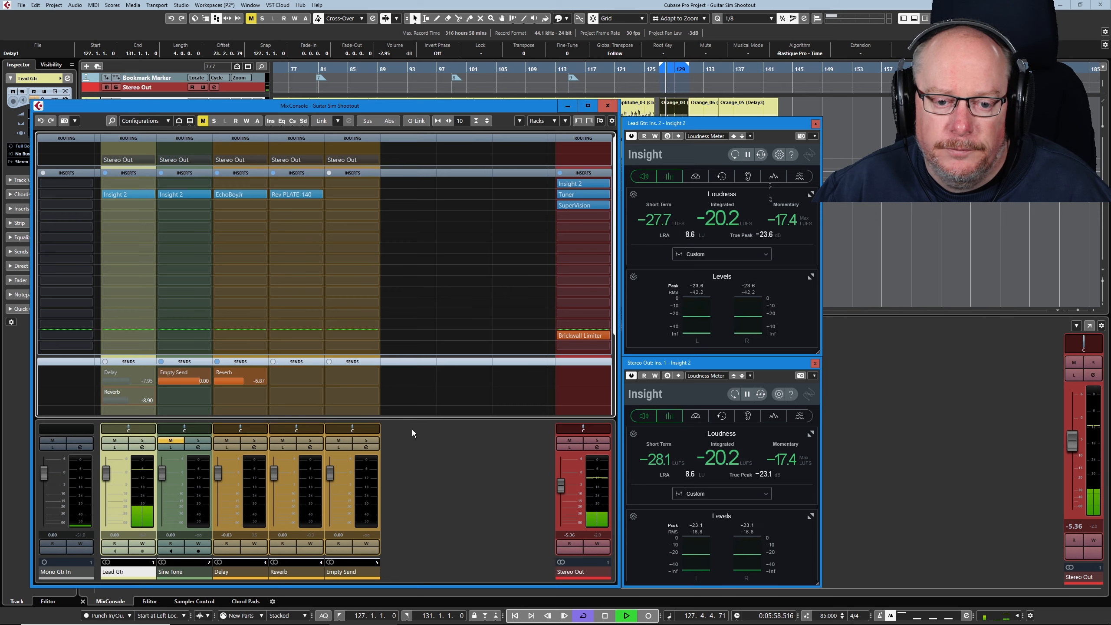
{"action": "key", "text": "space"}
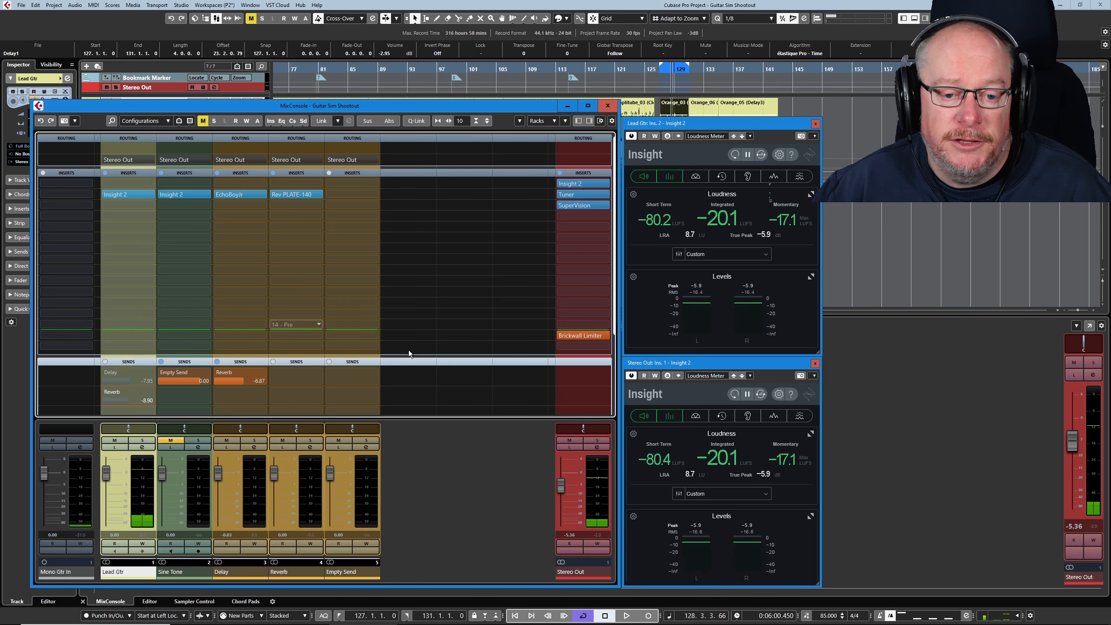
- Reactivate Lead Gtr's Reverb send at 0.00, reset the Insight meters and play the loop to compare loudness
{"action": "left_click", "coordinate": [105, 392]}
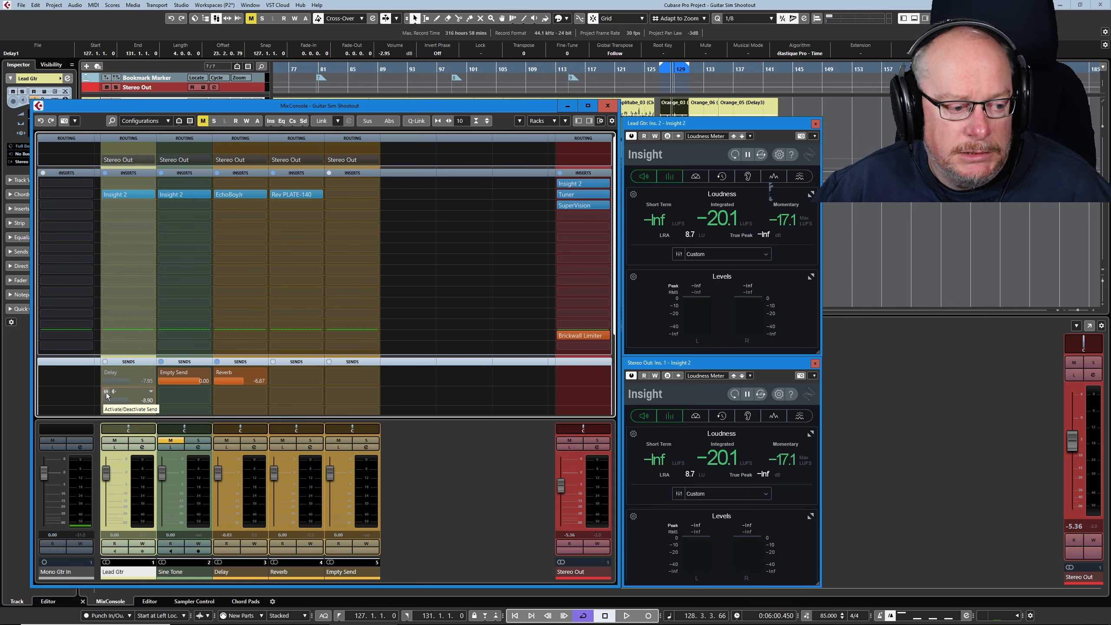
{"action": "left_click", "coordinate": [145, 401], "text": "ctrl"}
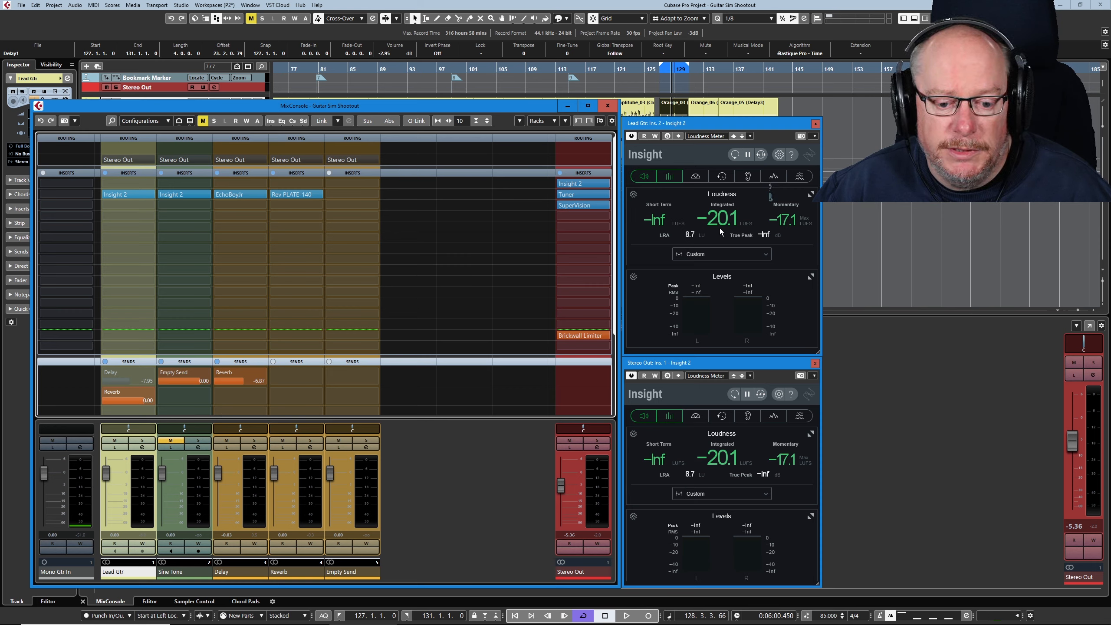
{"action": "left_click", "coordinate": [736, 157]}
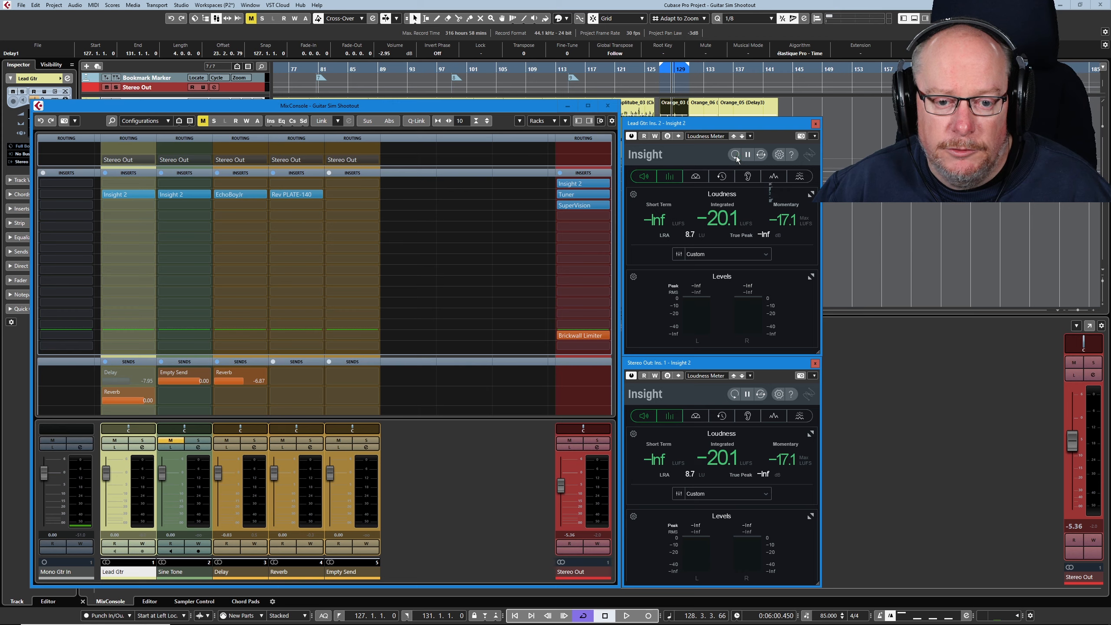
{"action": "left_click", "coordinate": [734, 395]}
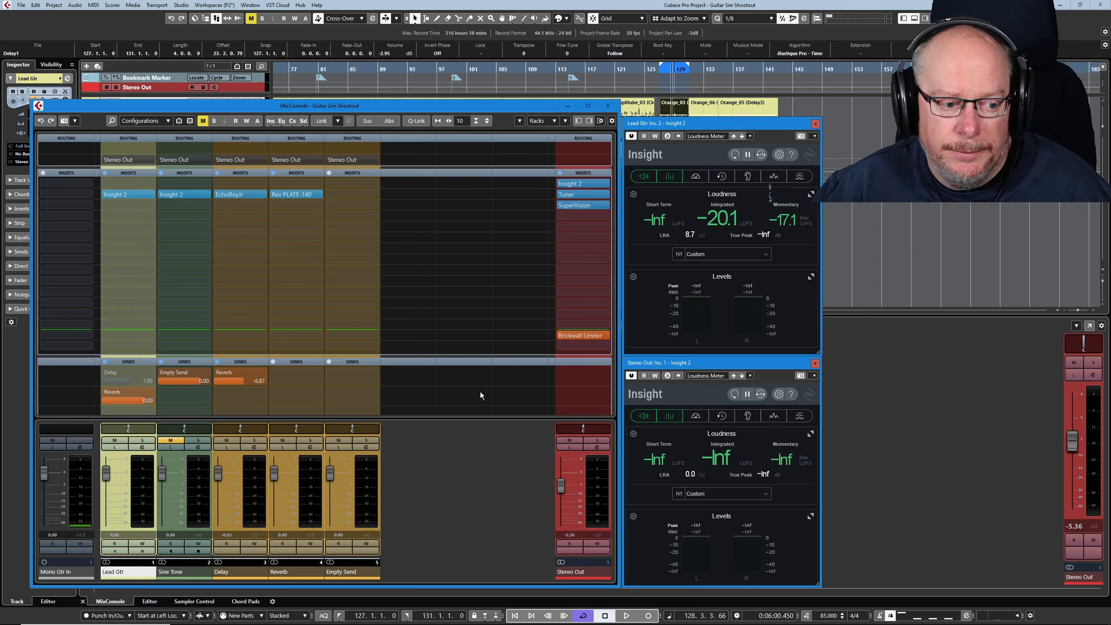
{"action": "key", "text": "space"}
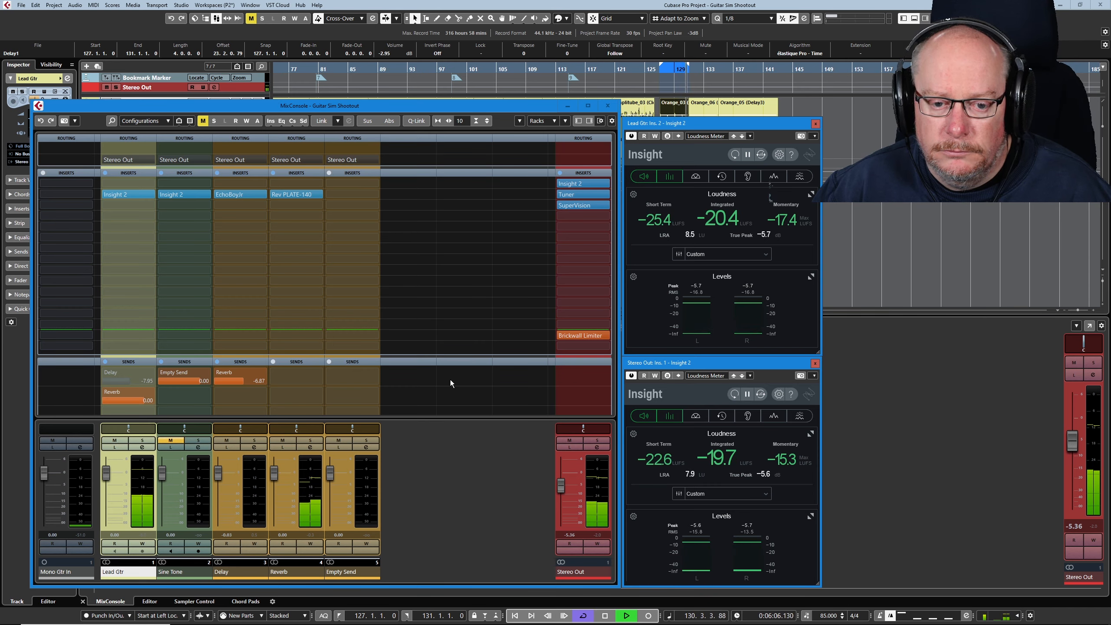
{"action": "key", "text": "space"}
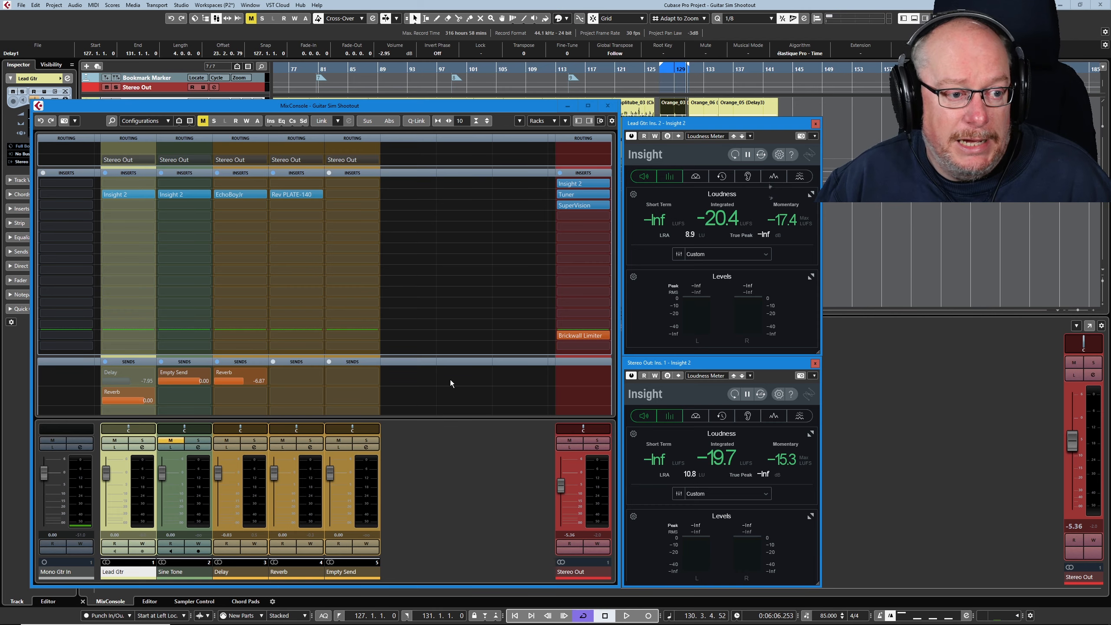
- Mute Lead Gtr, unmute Sine Tone, and replace the open Lead Gtr Insight meter with Sine Tone's
{"action": "key", "text": "F3"}
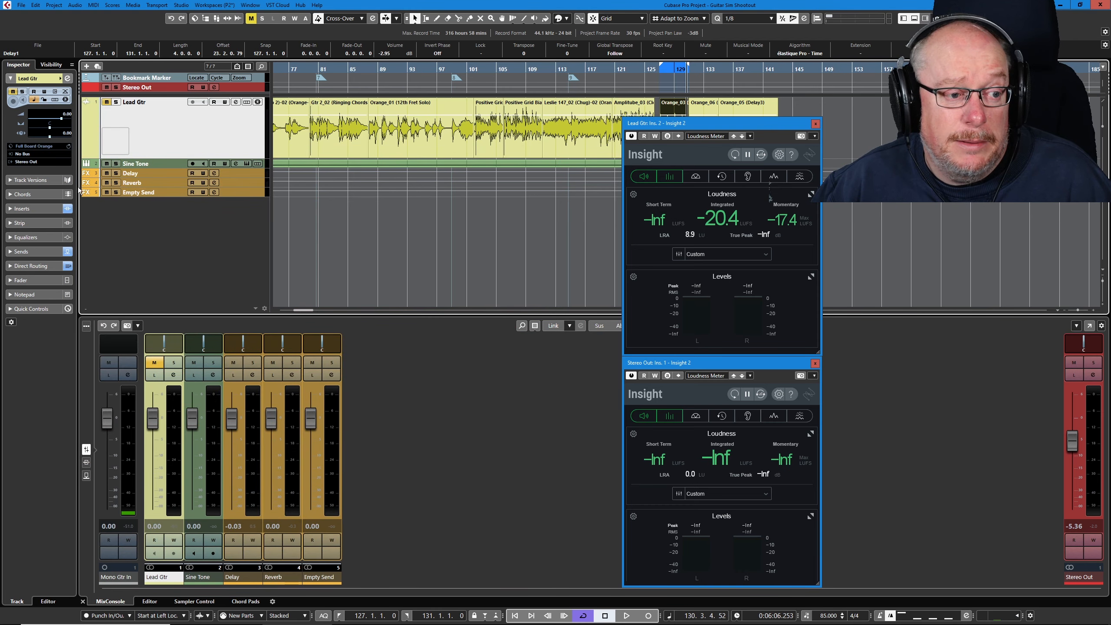
{"action": "left_click", "coordinate": [219, 19]}
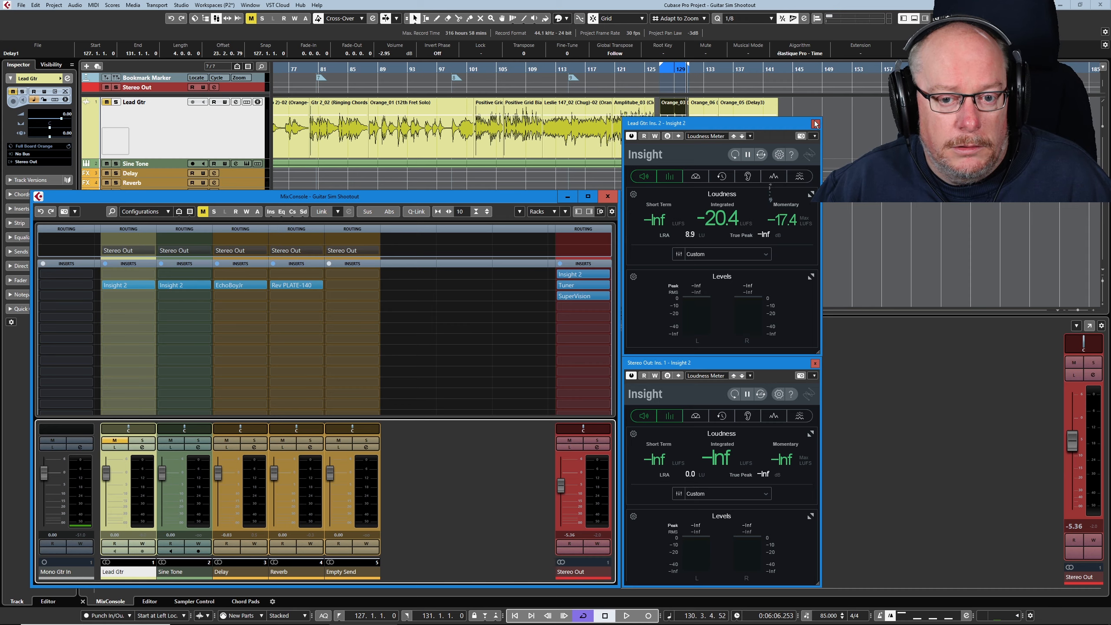
{"action": "left_click", "coordinate": [815, 123]}
{"action": "left_click", "coordinate": [197, 285]}
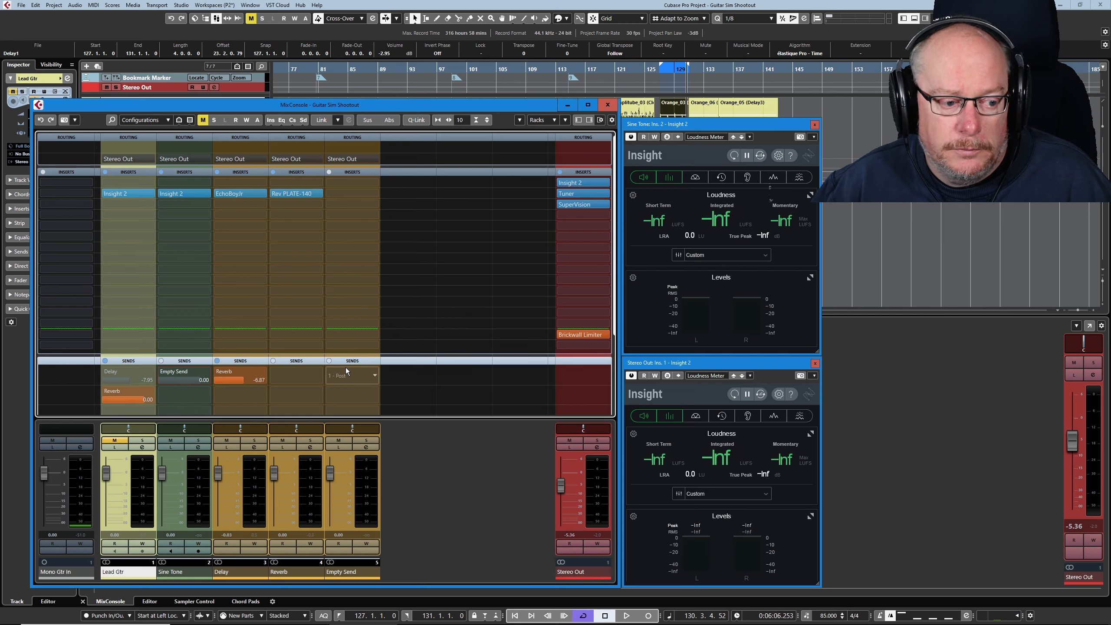
- Play the sine tone from the project start and activate its Empty Send to compare channel and Stereo Out loudness
{"action": "key", "text": "Home"}
{"action": "key", "text": "space"}
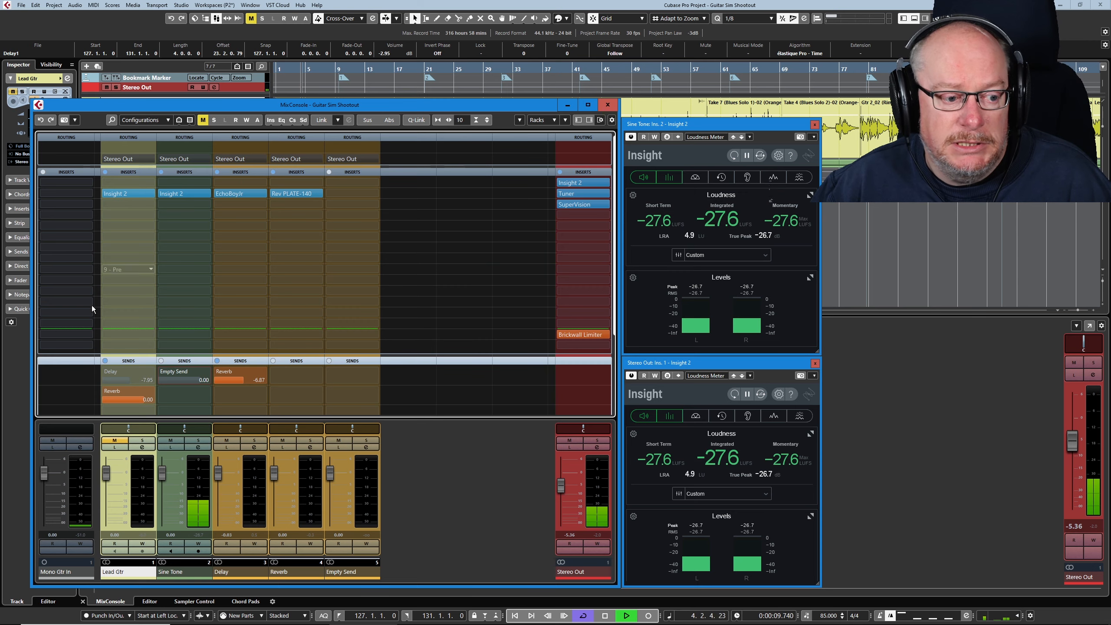
{"action": "mouse_move", "coordinate": [166, 375]}
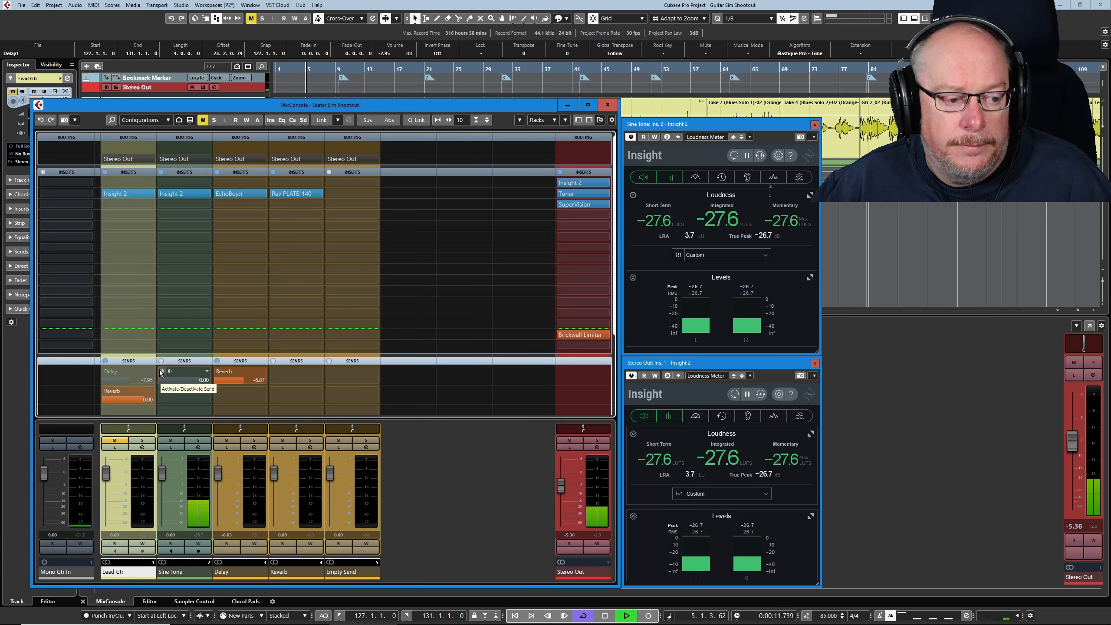
{"action": "left_click", "coordinate": [161, 372]}
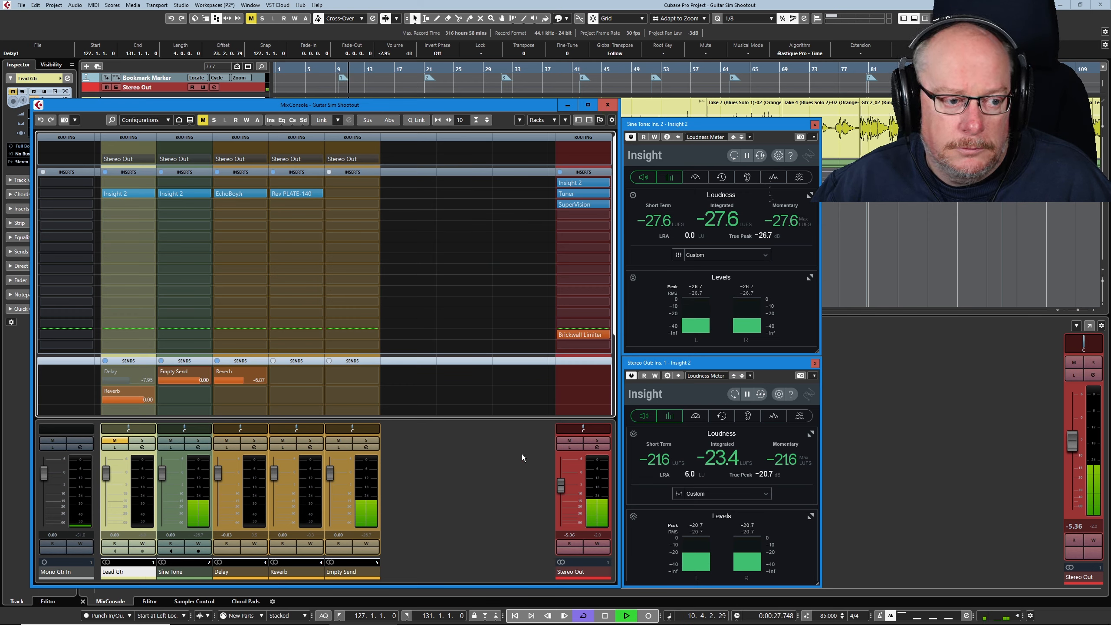
{"action": "key", "text": "space"}
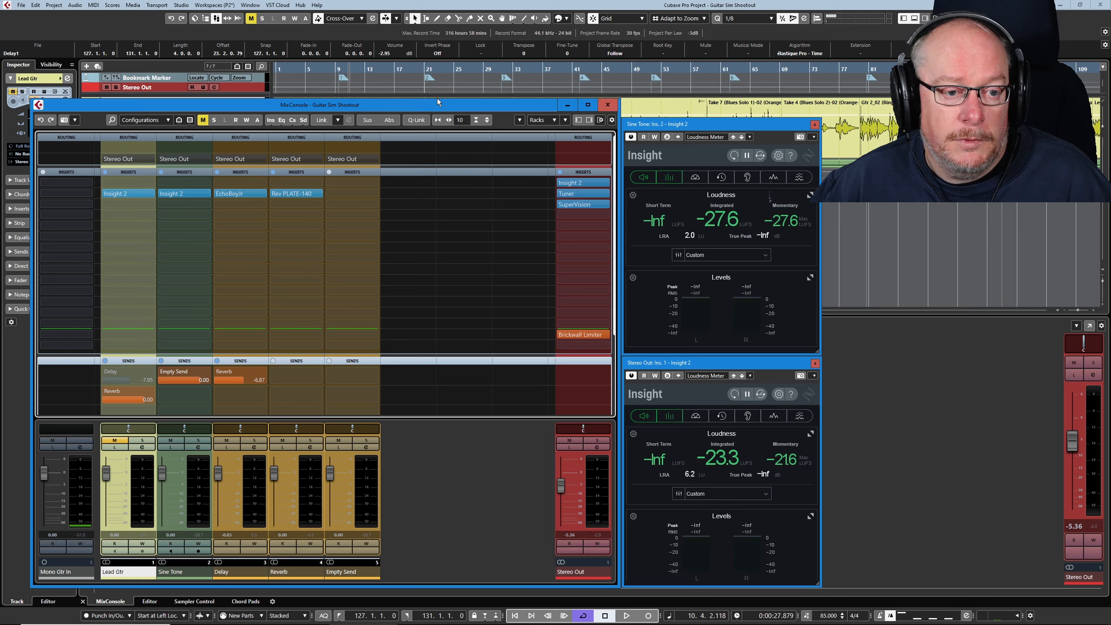
- Mute Sine Tone, unmute Lead Gtr and bring the MixConsole back up
{"action": "left_click_drag", "start_coordinate": [437, 98], "coordinate": [432, 189]}
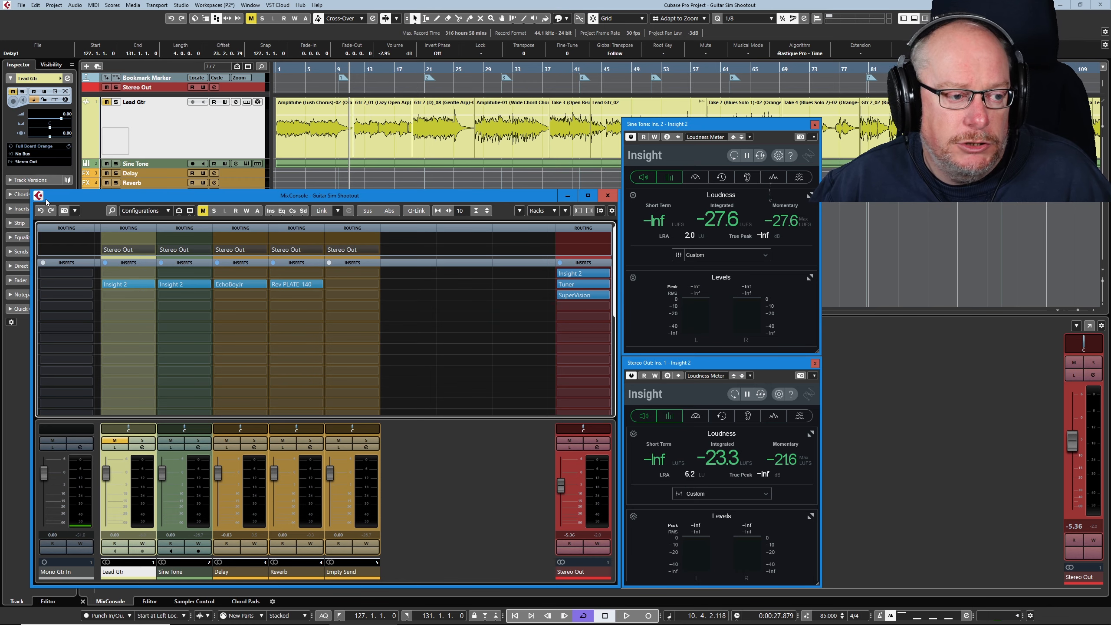
{"action": "left_click", "coordinate": [107, 164]}
{"action": "key", "text": "F3"}
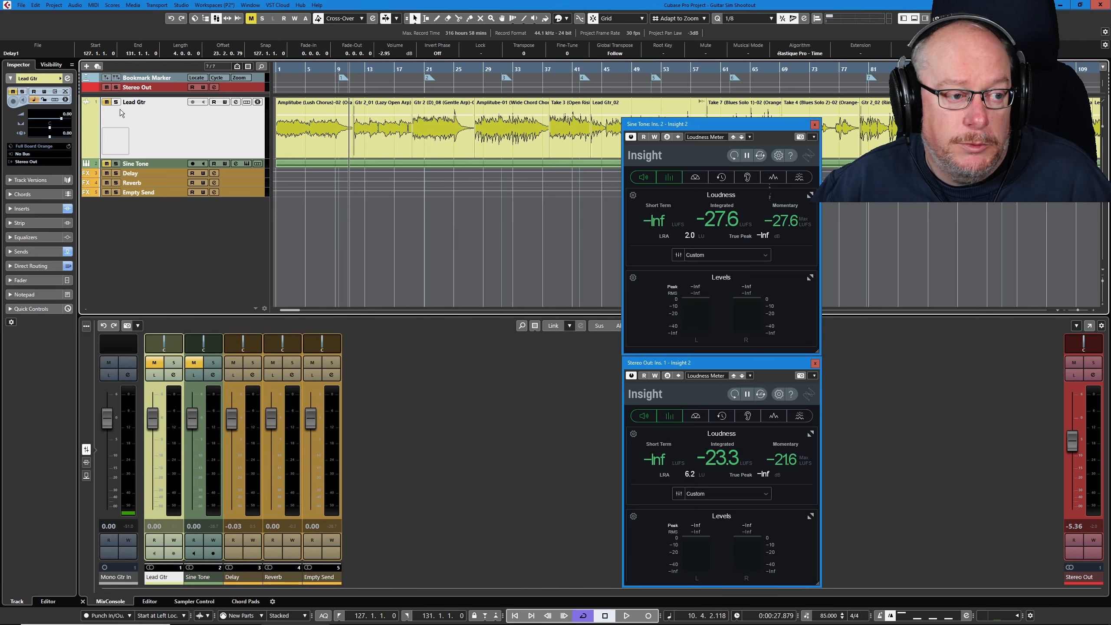
{"action": "left_click", "coordinate": [106, 102]}
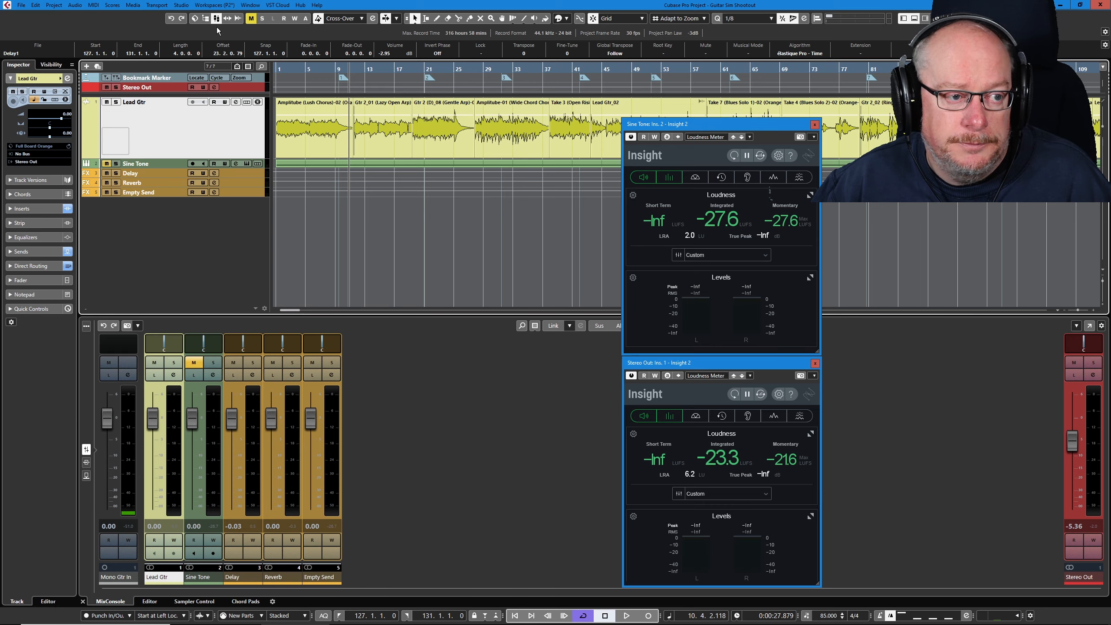
{"action": "key", "text": "F3"}
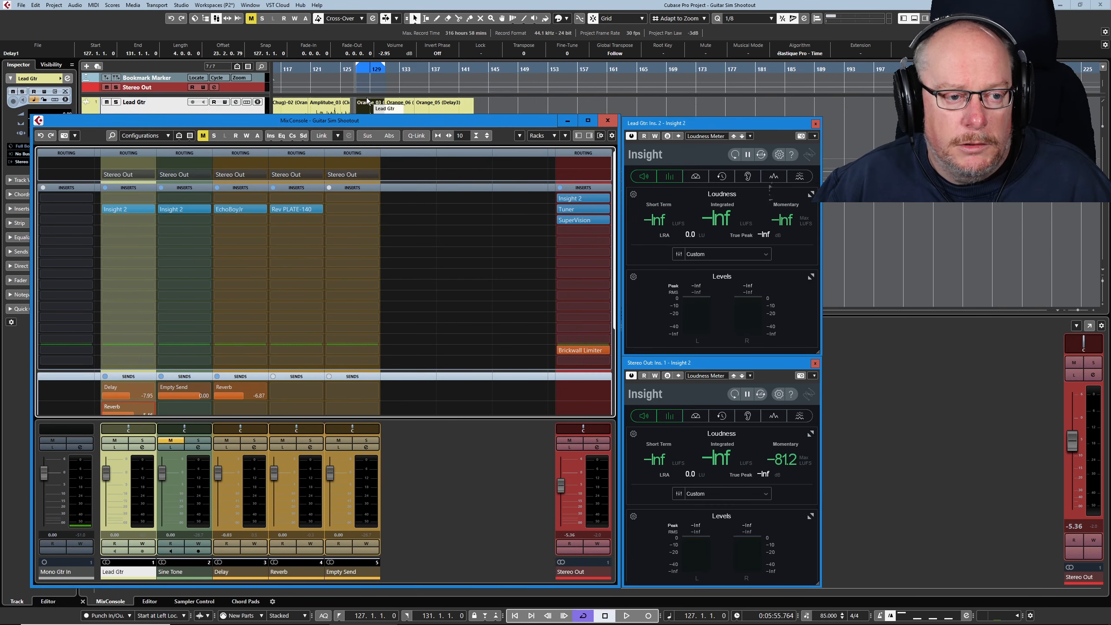
- Play the loop with Lead Gtr's Delay and Reverb sends active and measure its loudness on both Insight meters
{"action": "scroll", "coordinate": [375, 107], "scroll_direction": "up", "scroll_amount": 2}
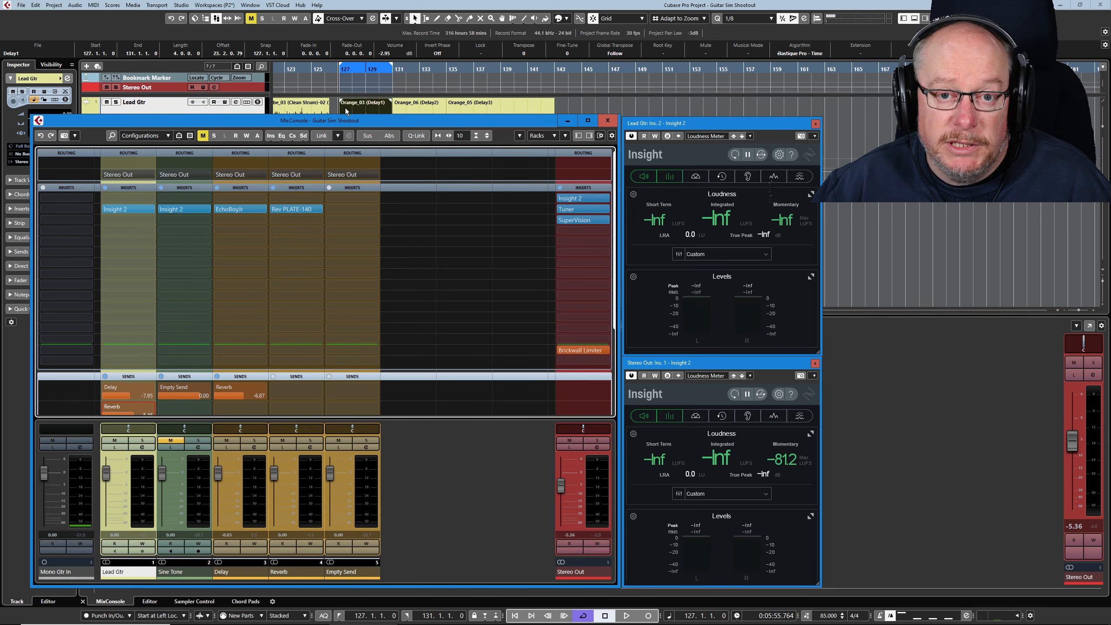
{"action": "left_click_drag", "start_coordinate": [90, 417], "coordinate": [89, 432]}
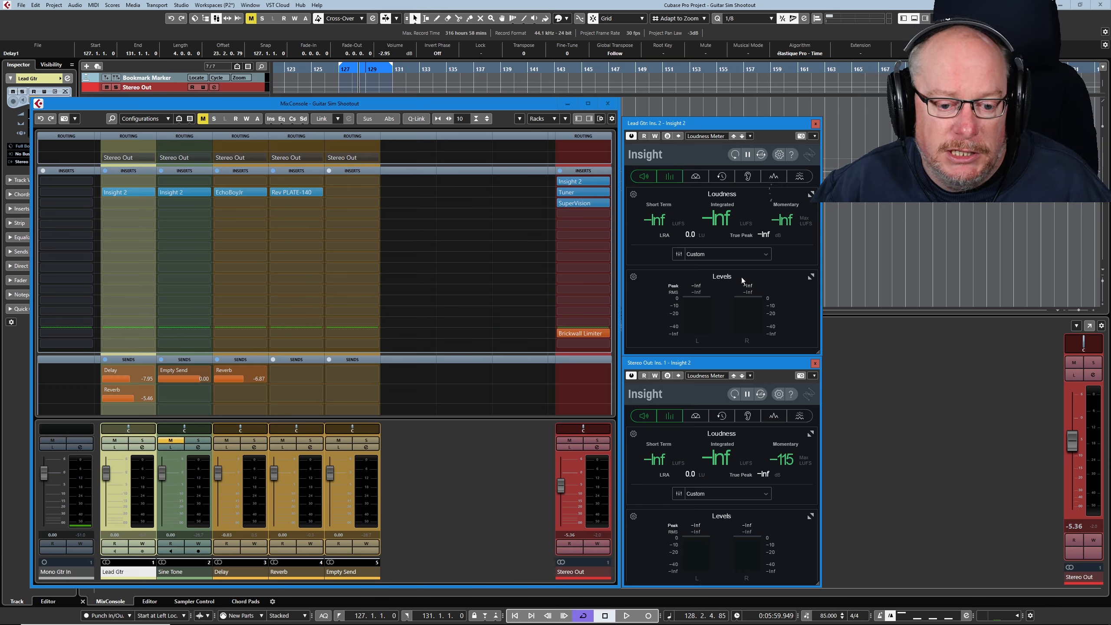
{"action": "key", "text": "space"}
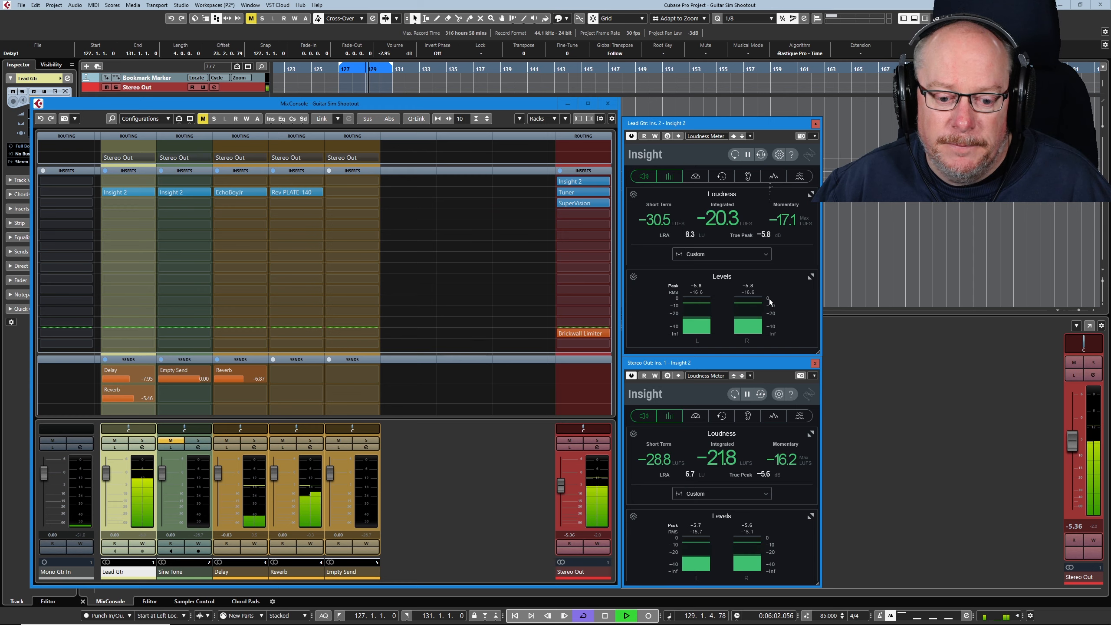
{"action": "key", "text": "space"}
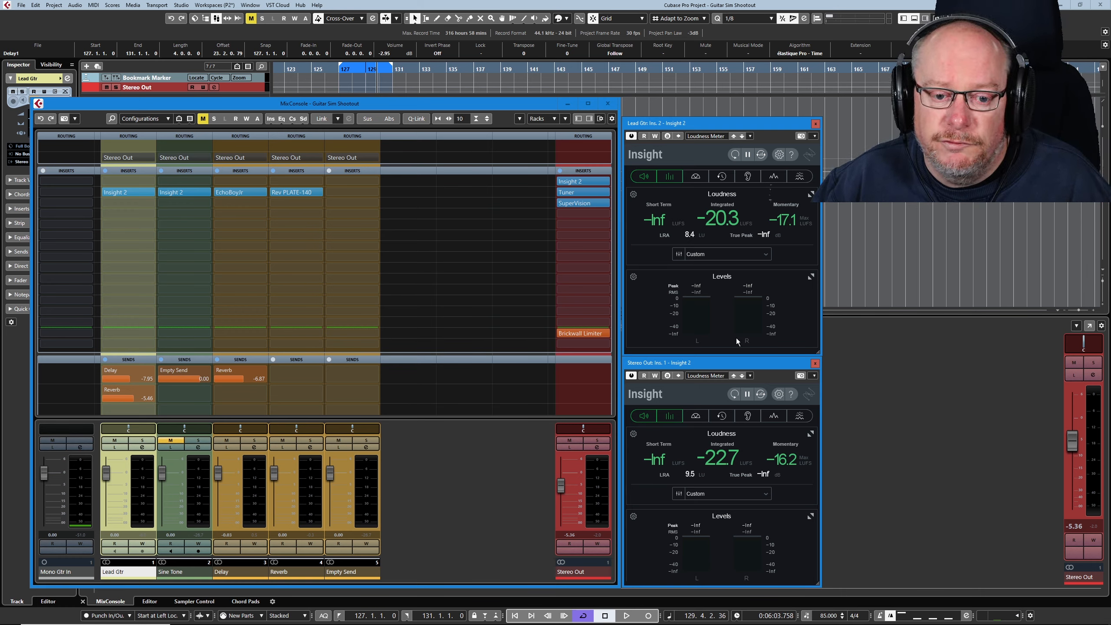
- Show the loudness target settings in both the Lead Gtr and Stereo Out Insight meters
{"action": "left_click", "coordinate": [678, 254]}
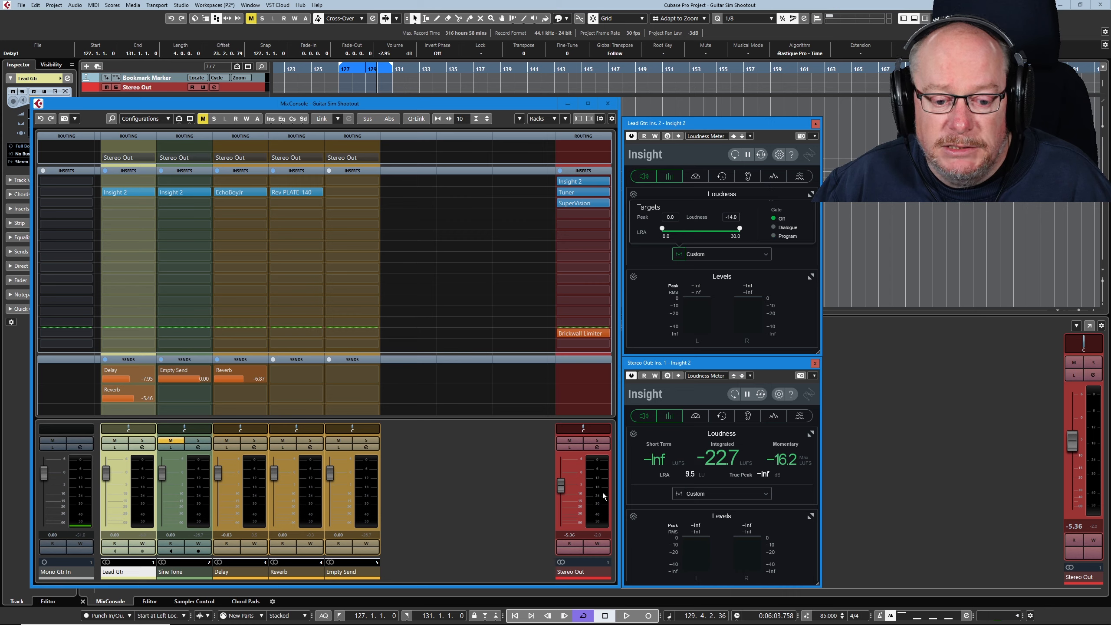
{"action": "left_click", "coordinate": [678, 494]}
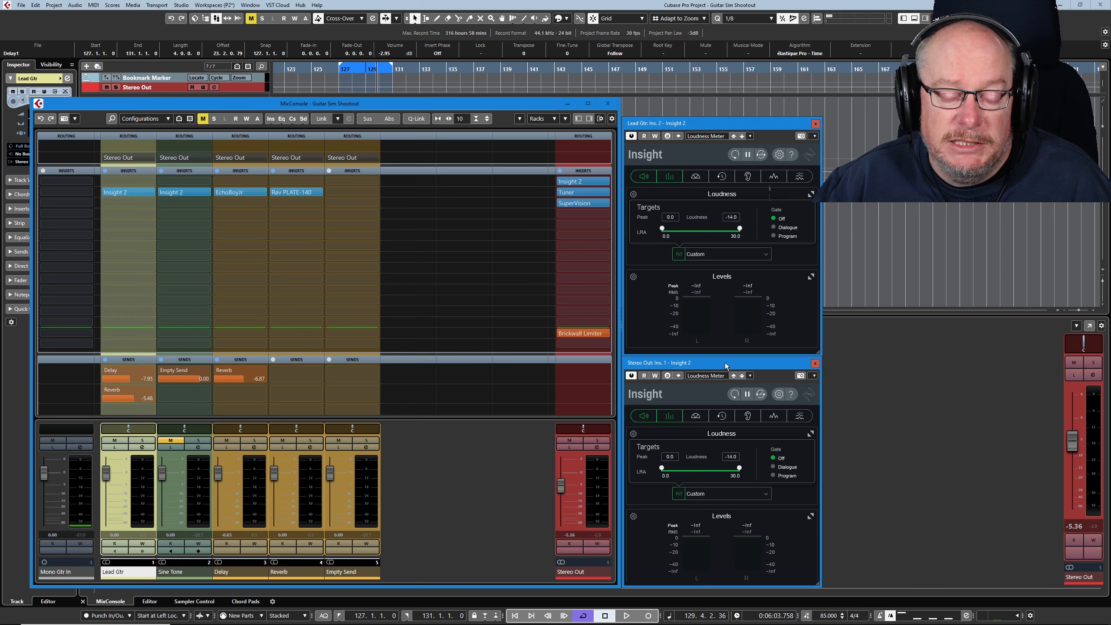
- Close the target settings in both Insight meters, reset the readings and play the loop to measure loudness with the gate off
{"action": "left_click", "coordinate": [675, 494]}
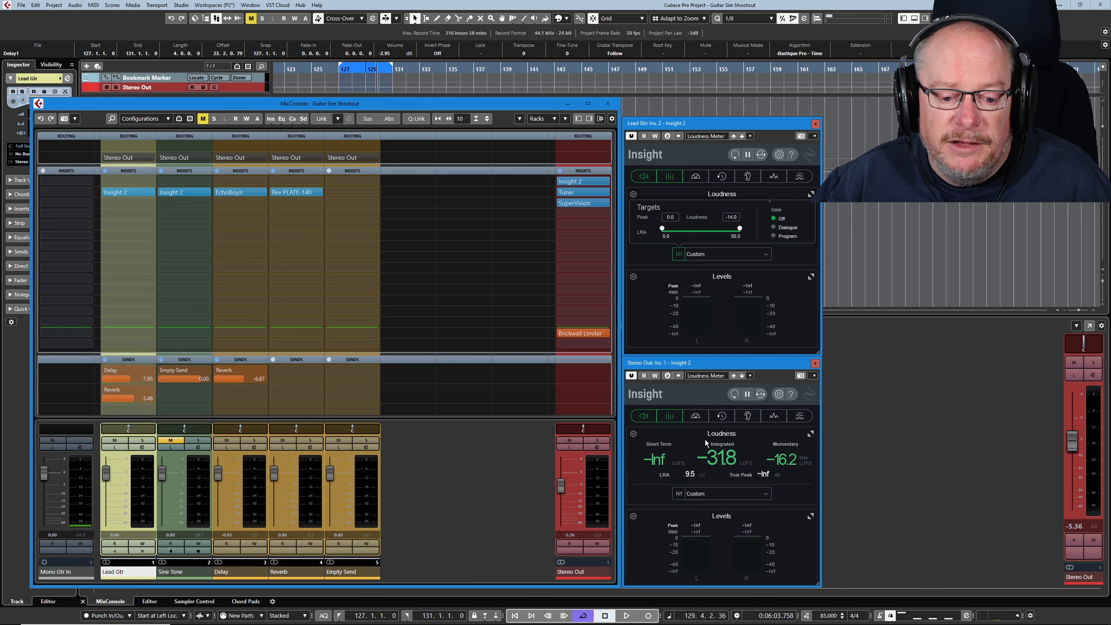
{"action": "left_click", "coordinate": [682, 256]}
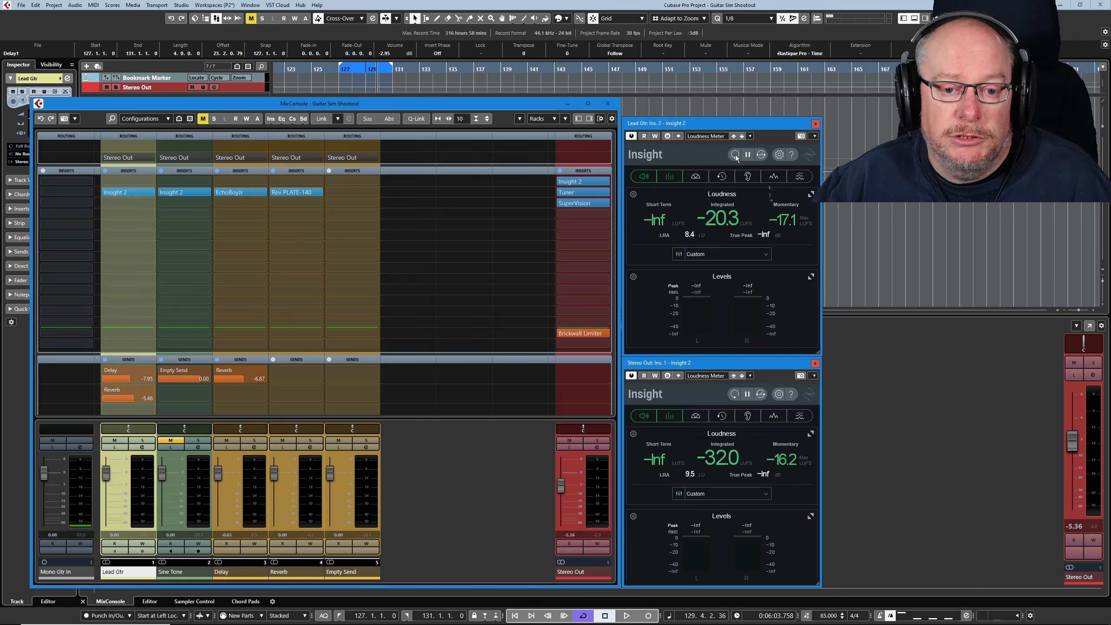
{"action": "left_click", "coordinate": [734, 395]}
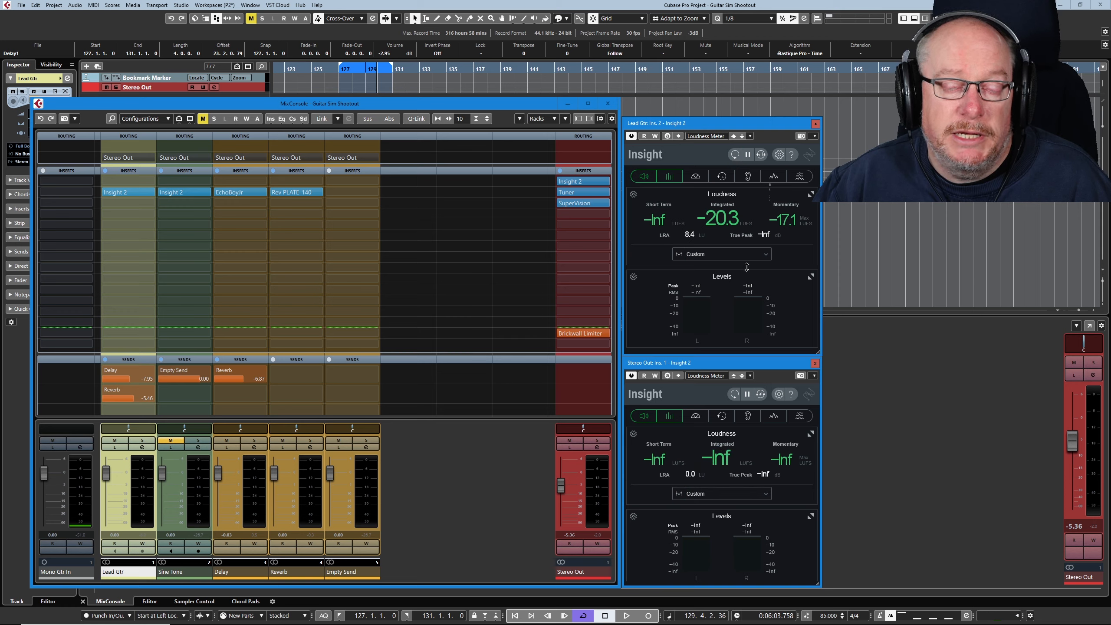
{"action": "key", "text": "space"}
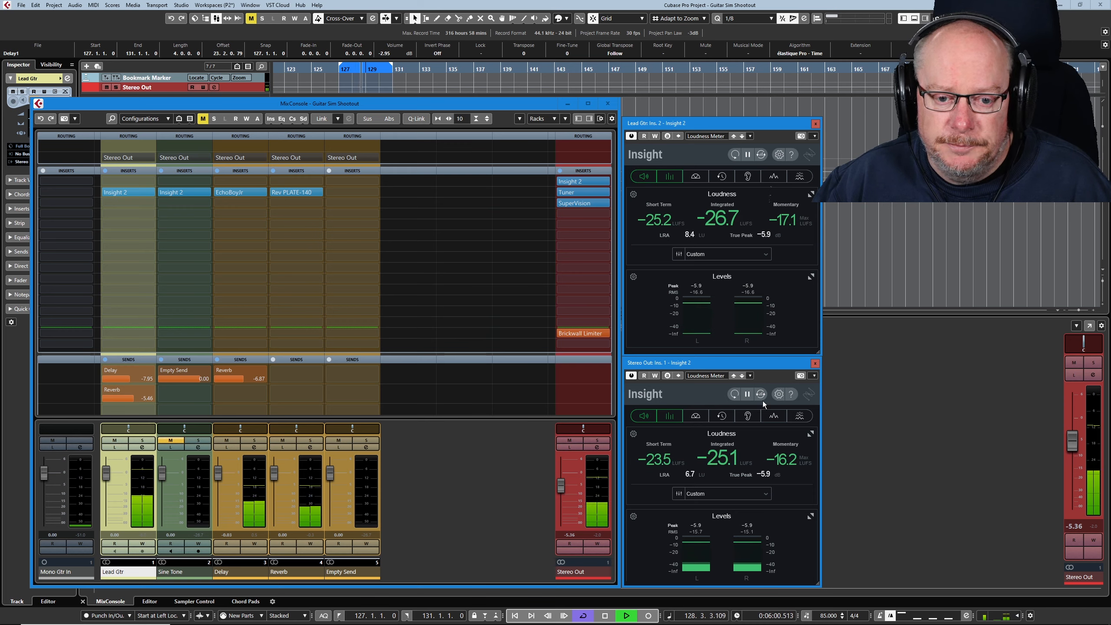
{"action": "key", "text": "space"}
- Set the loudness gate to Program in both Insight meters and close their target settings
{"action": "left_click", "coordinate": [679, 257]}
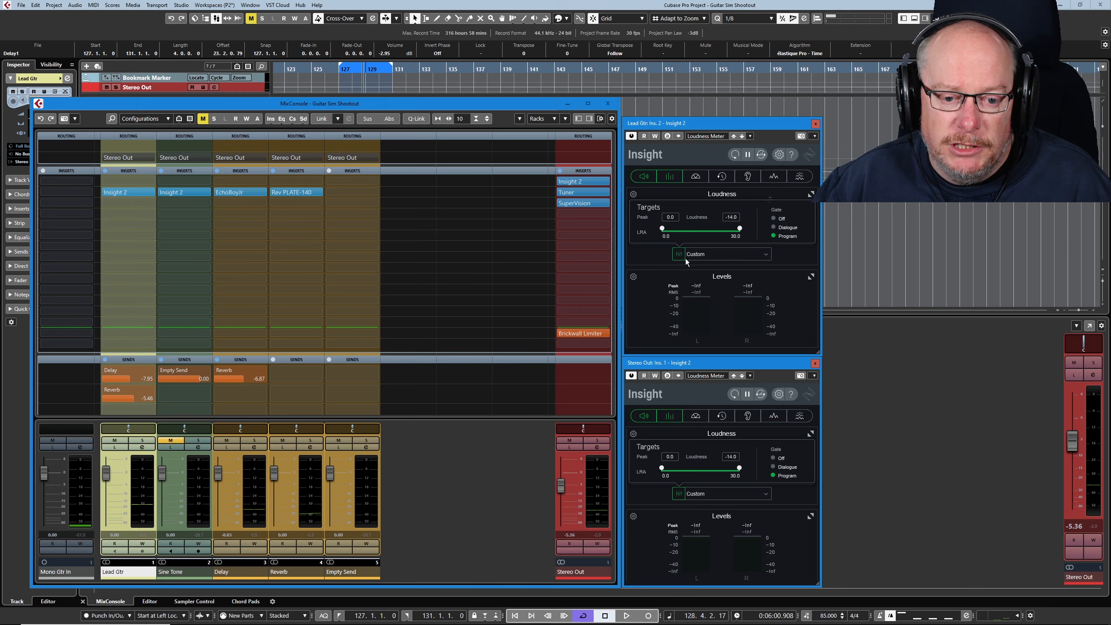
{"action": "left_click", "coordinate": [679, 254]}
{"action": "left_click", "coordinate": [678, 494]}
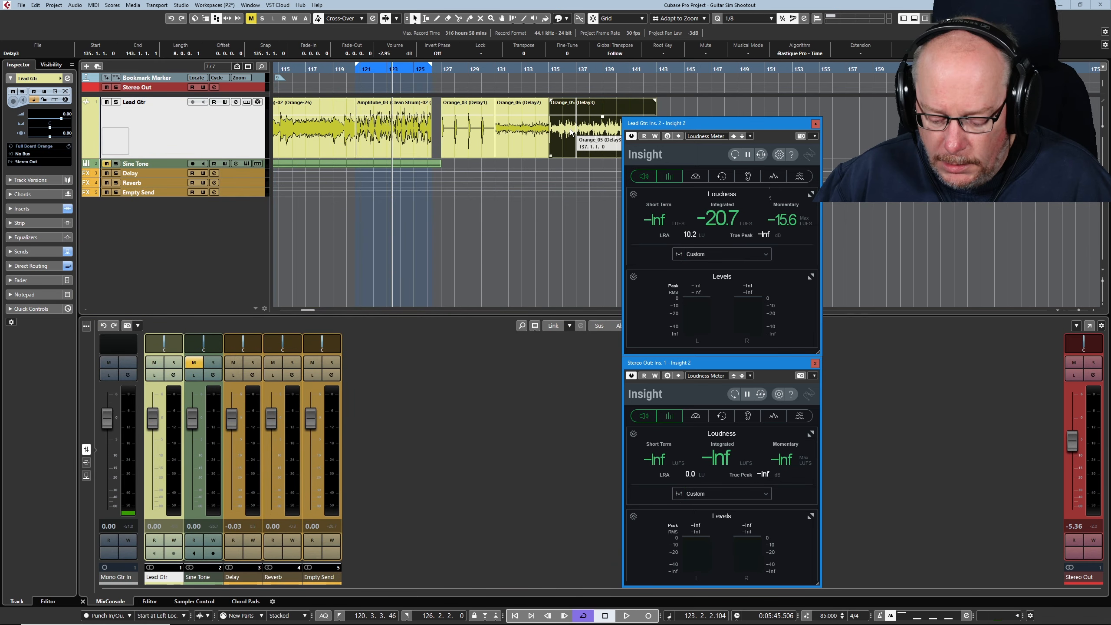
- Set the loop range to the Orange_05 (Delay3) clip and play it to measure its loudness on both Insight meters
{"action": "key", "text": "p"}
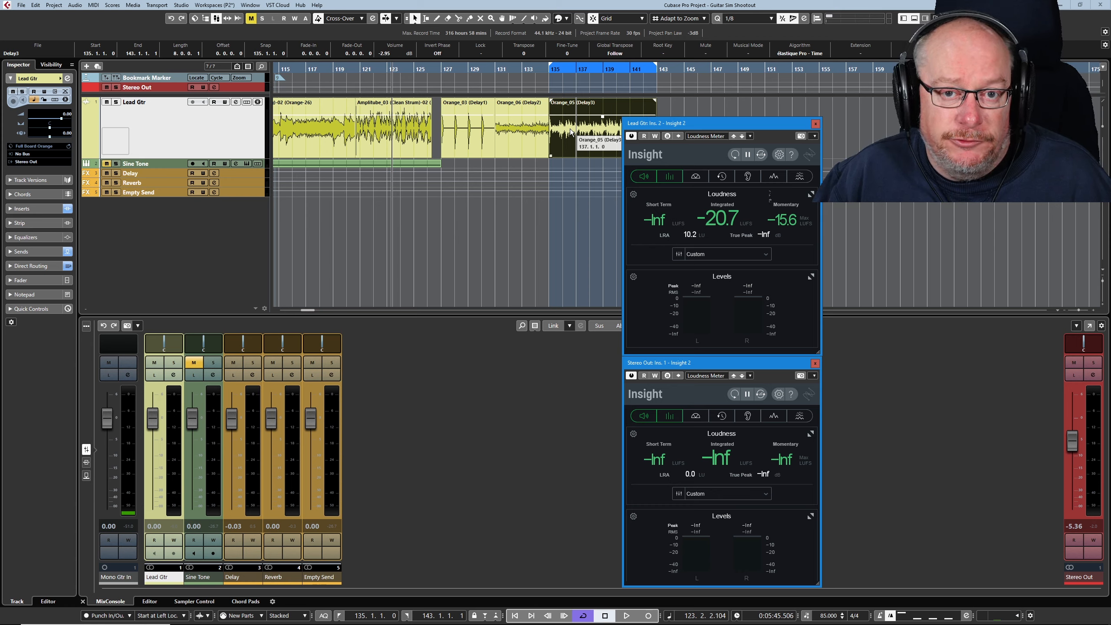
{"action": "key", "text": "space"}
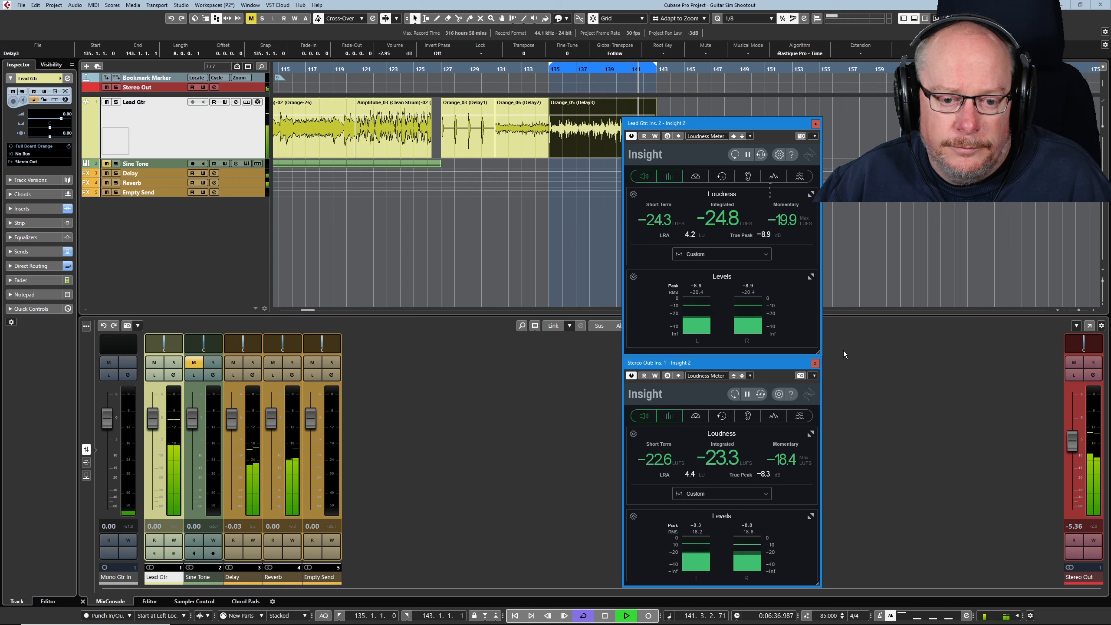
{"action": "key", "text": "space"}
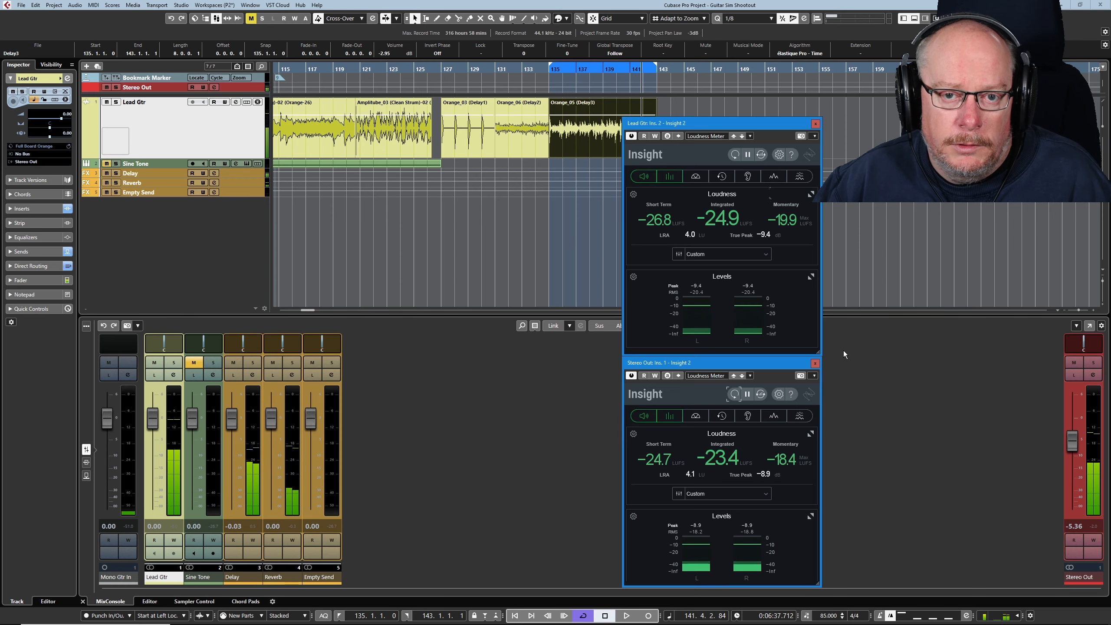
- Set the Lead Gtr channel fader to -1.50 and play the loop again to compare its loudness on both meters
{"action": "left_click", "coordinate": [153, 527]}
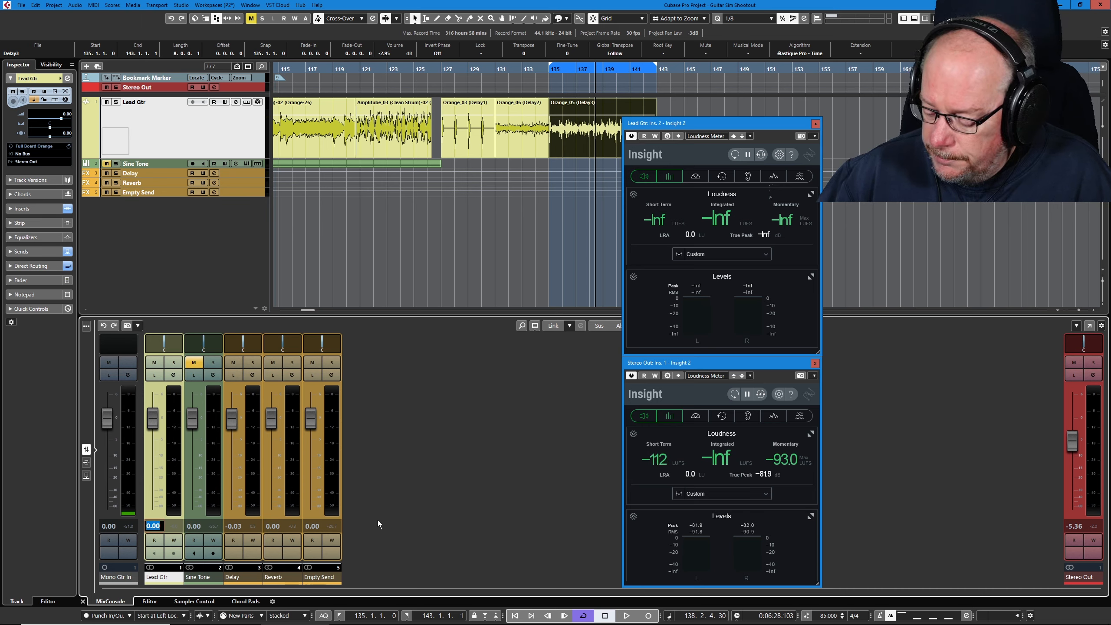
{"action": "type", "text": "-1.5"}
{"action": "key", "text": "Return"}
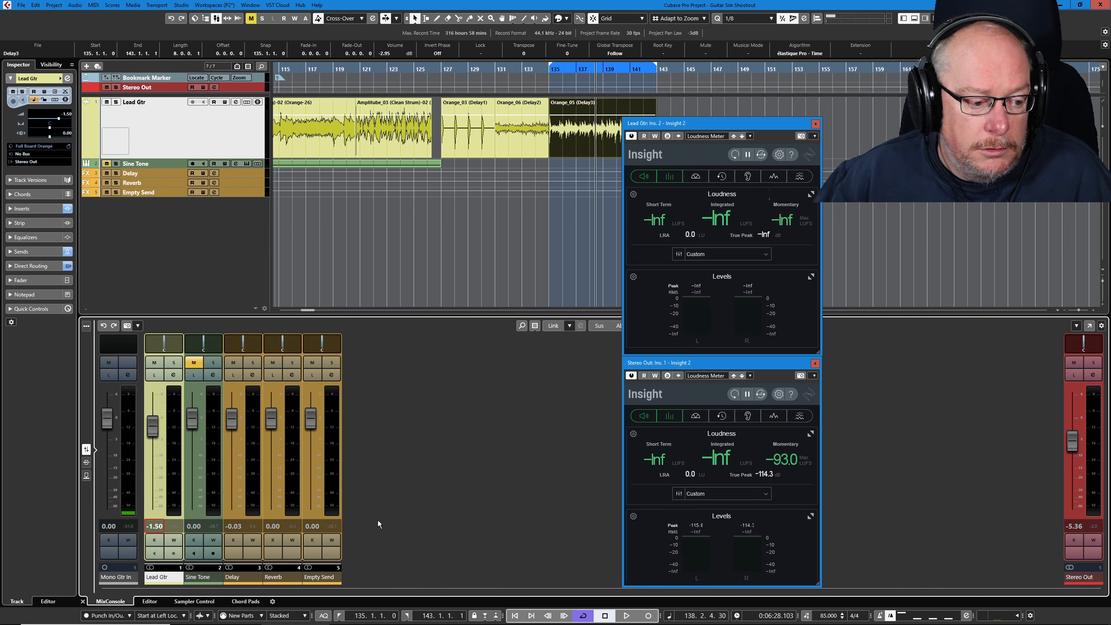
{"action": "key", "text": "space"}
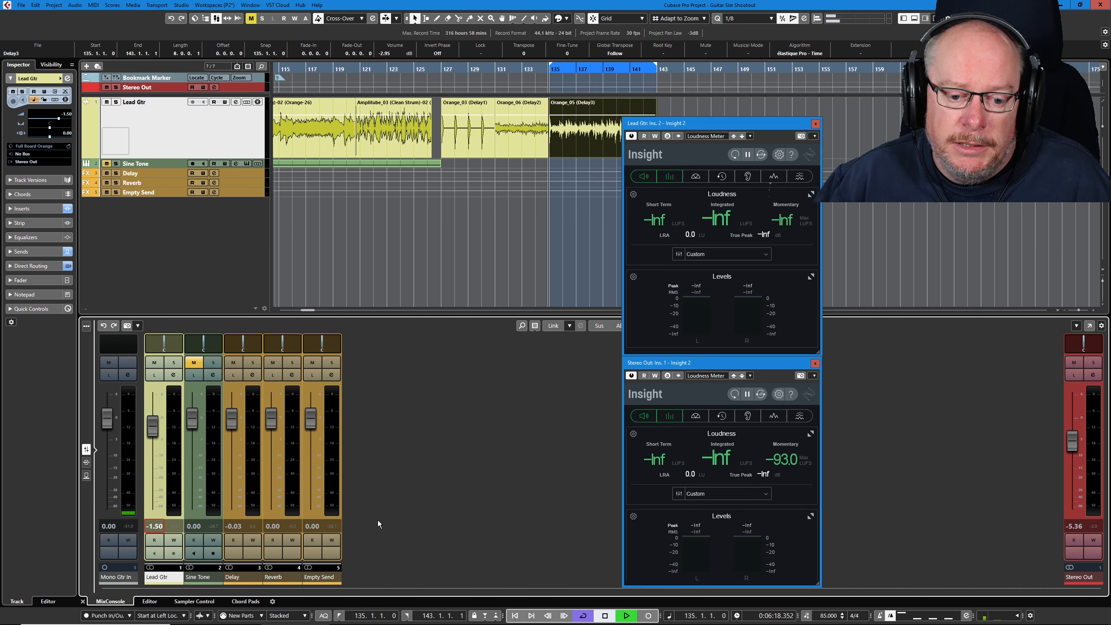